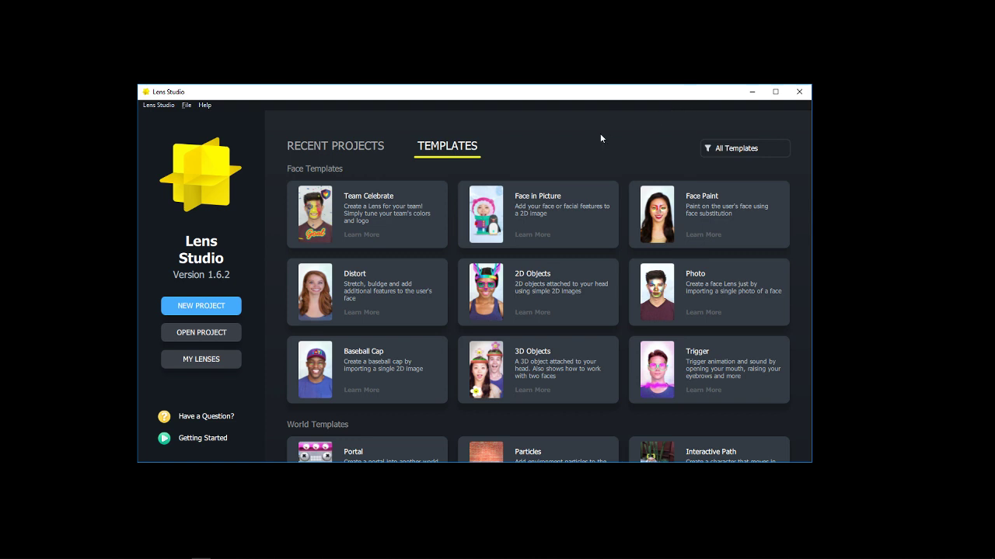
# Create a new untitled project with the default Camera and Lighting objects.
pyautogui.click(166, 305)
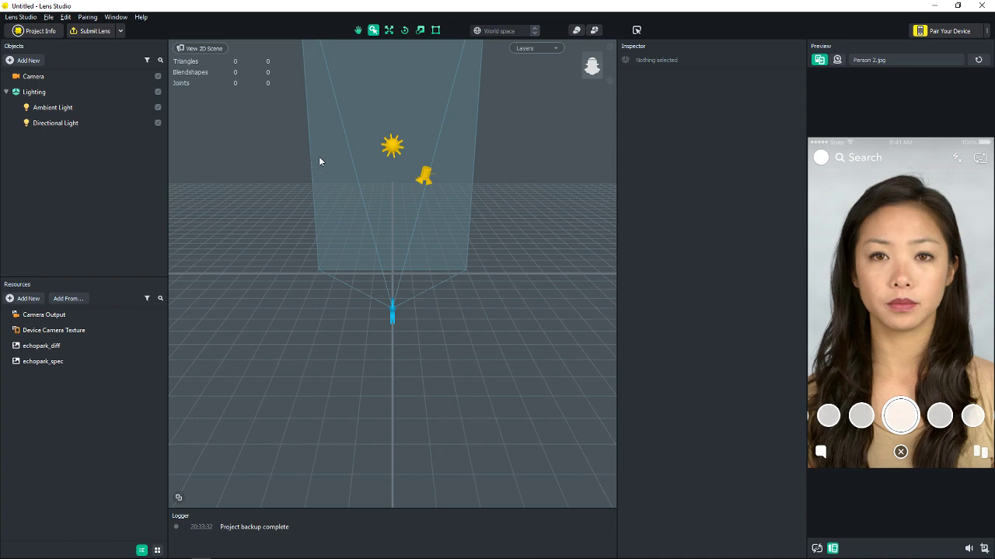
# Add a Face Stretch effect and show Face Stretch 1 under Effects.
pyautogui.click(26, 60)
pyautogui.click(65, 84)
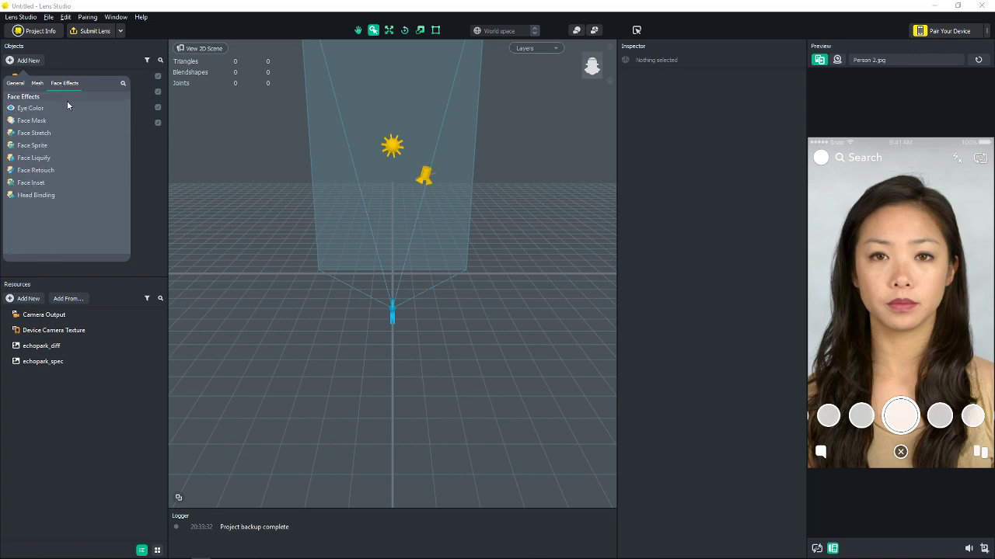
pyautogui.click(53, 134)
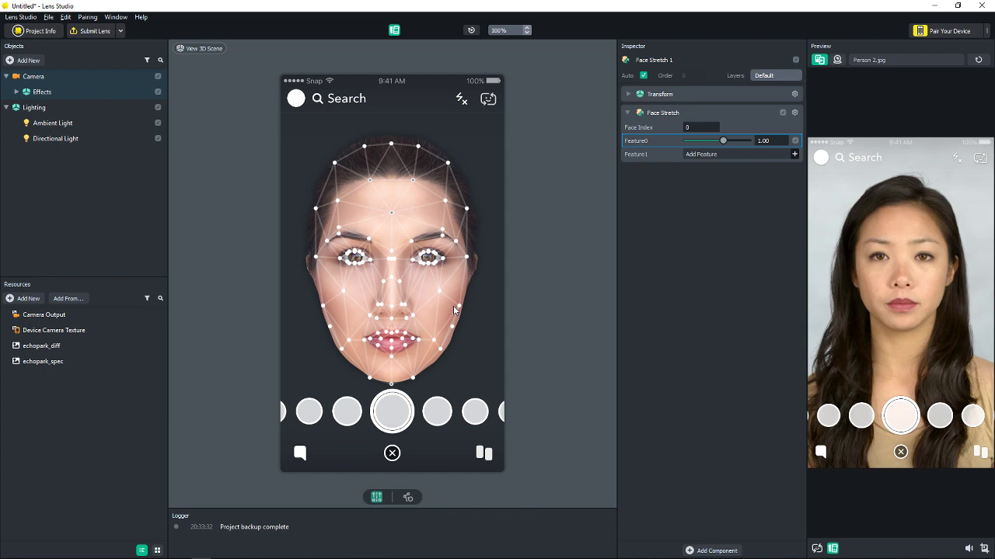
pyautogui.click(17, 92)
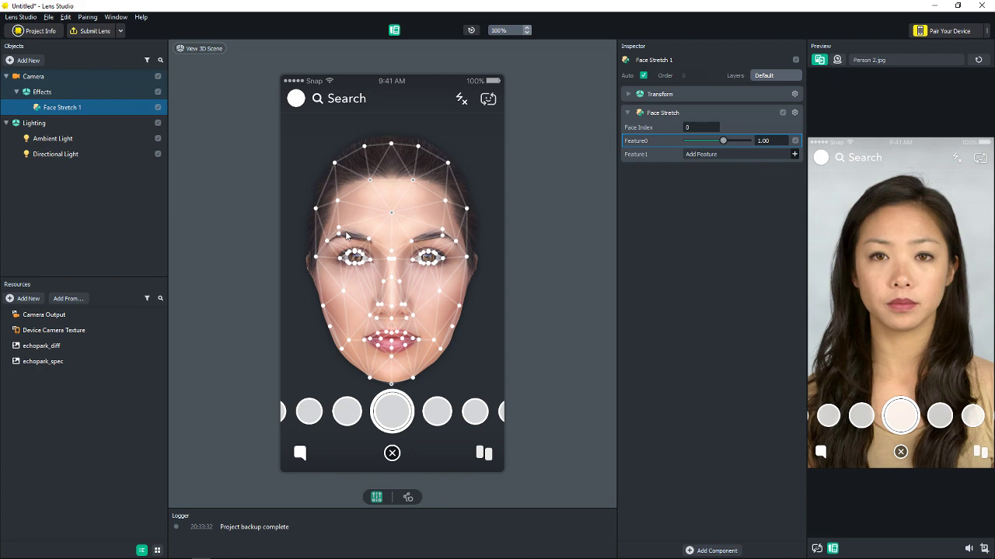
# Stretch the forehead and enlarge the eyes, warping the right eye alone with Symmetrical Mode off.
pyautogui.moveTo(340, 206)
pyautogui.mouseDown()
pyautogui.moveTo(378, 217)
pyautogui.moveTo(343, 210)
pyautogui.mouseUp()
pyautogui.moveTo(361, 271); pyautogui.dragTo(457, 240)
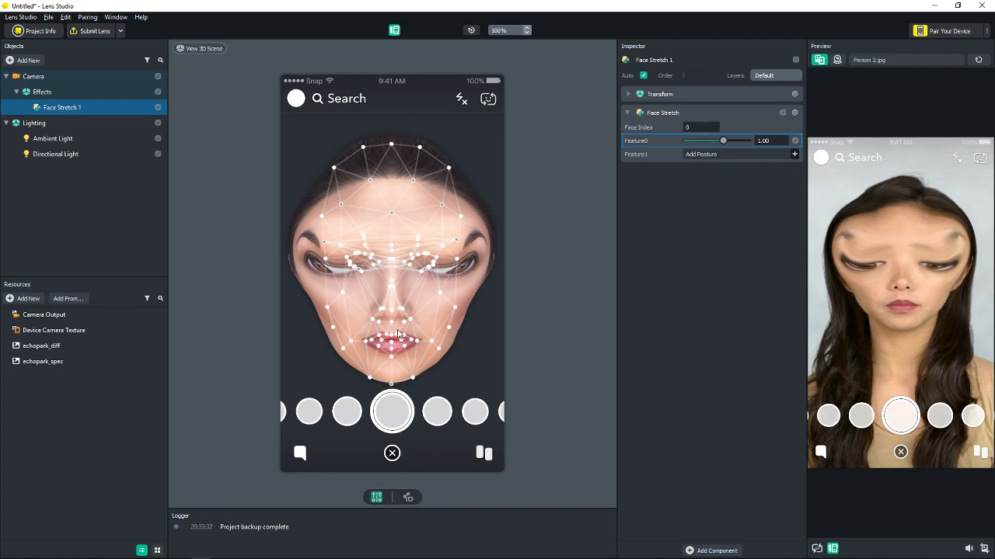
pyautogui.click(376, 499)
pyautogui.moveTo(432, 272); pyautogui.dragTo(446, 297)
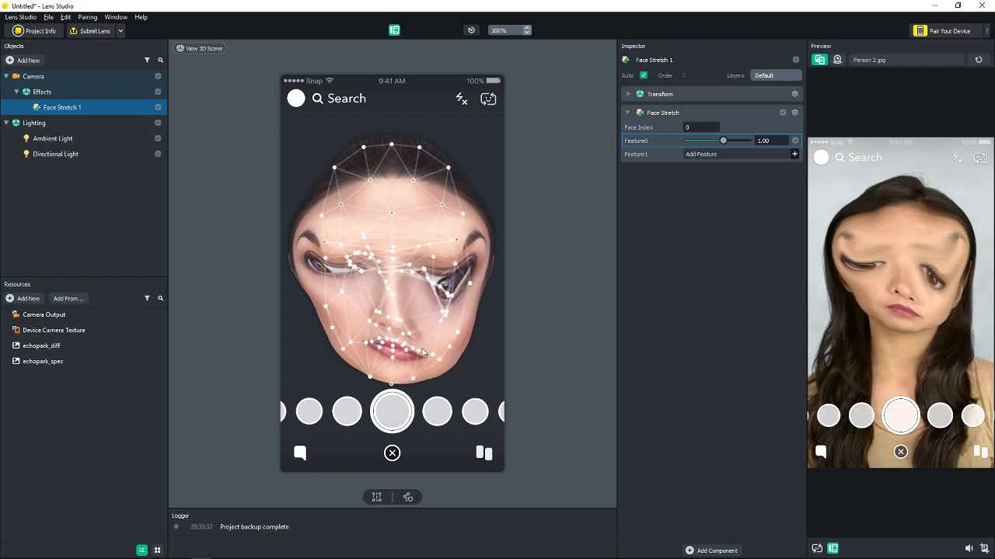
pyautogui.click(377, 498)
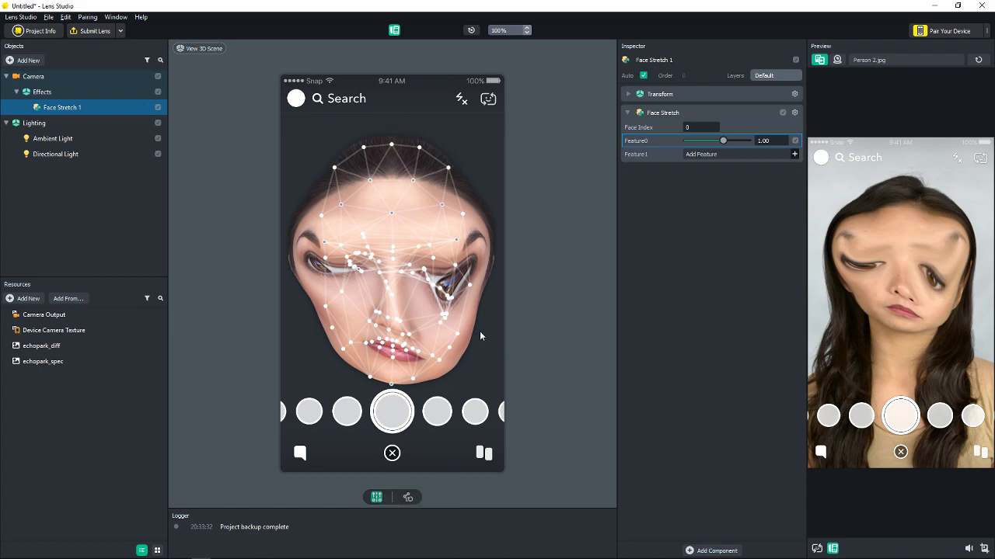
pyautogui.moveTo(449, 299)
pyautogui.mouseDown()
pyautogui.moveTo(444, 290)
pyautogui.moveTo(444, 309)
pyautogui.mouseUp()
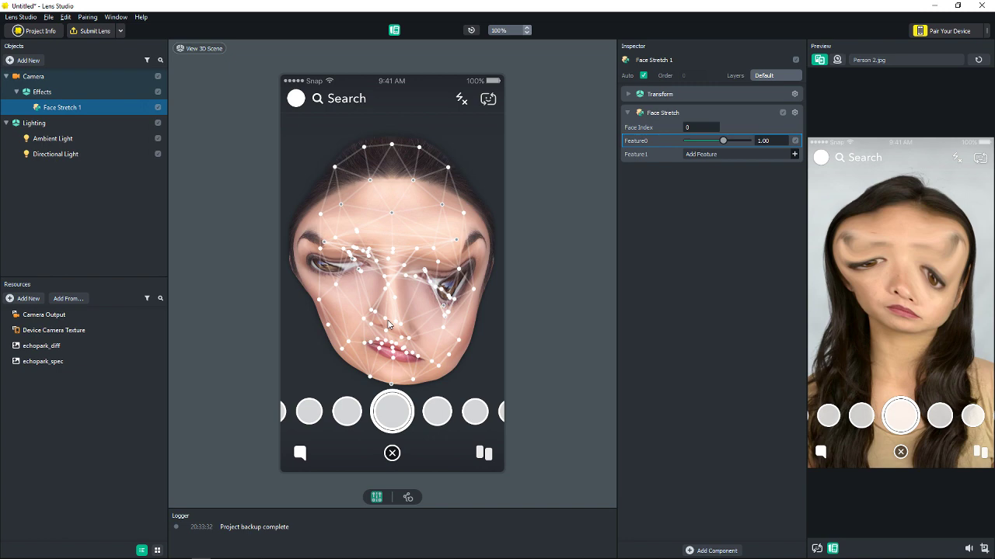
# Reset the warp, stretch the nose wide, and preview it on Pair 1.jpg.
pyautogui.click(409, 497)
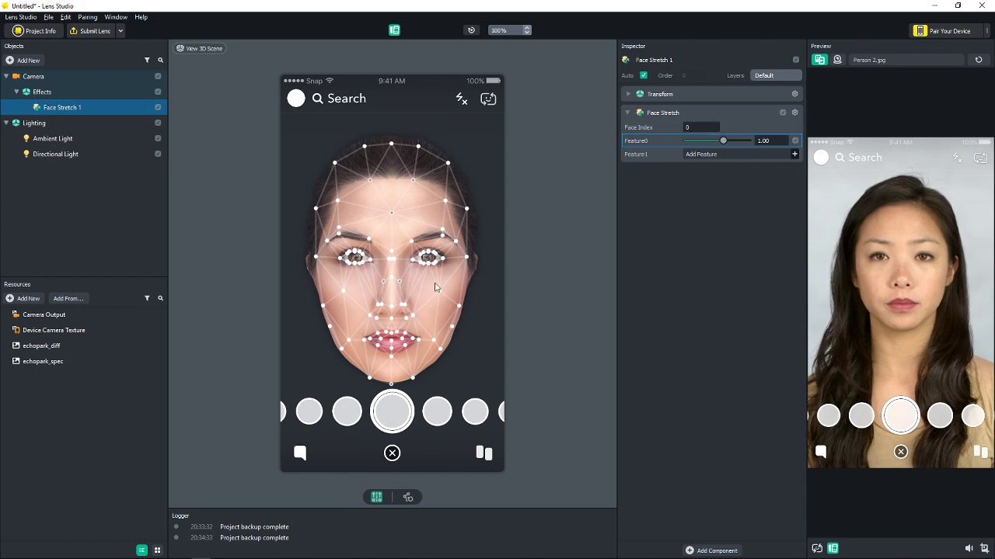
pyautogui.moveTo(438, 289)
pyautogui.mouseDown()
pyautogui.moveTo(470, 288)
pyautogui.moveTo(461, 288)
pyautogui.mouseUp()
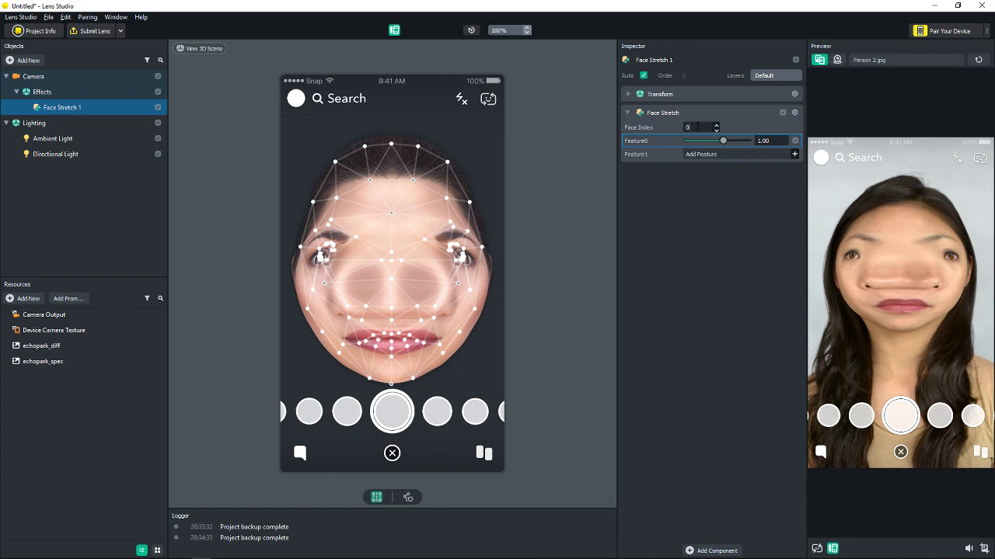
pyautogui.click(894, 59)
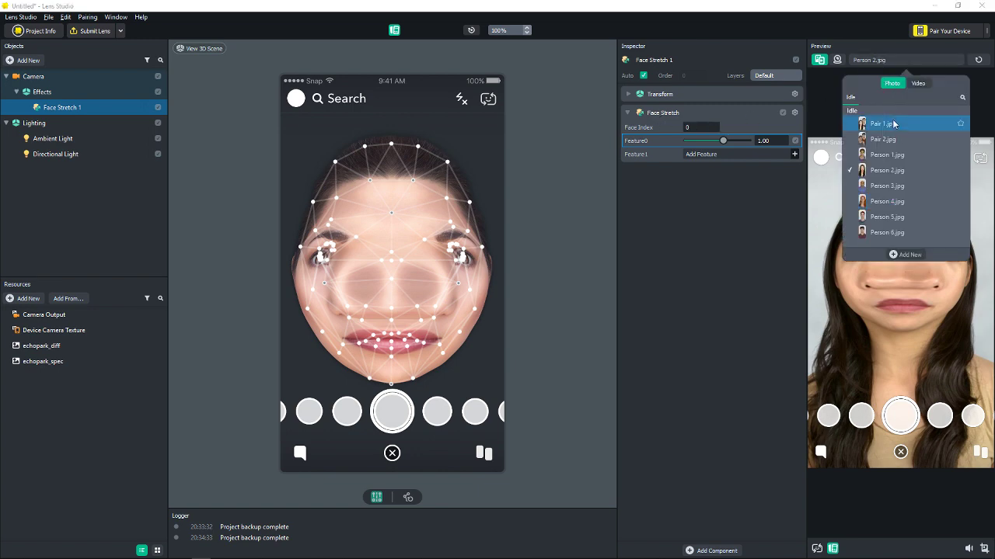
pyautogui.click(893, 124)
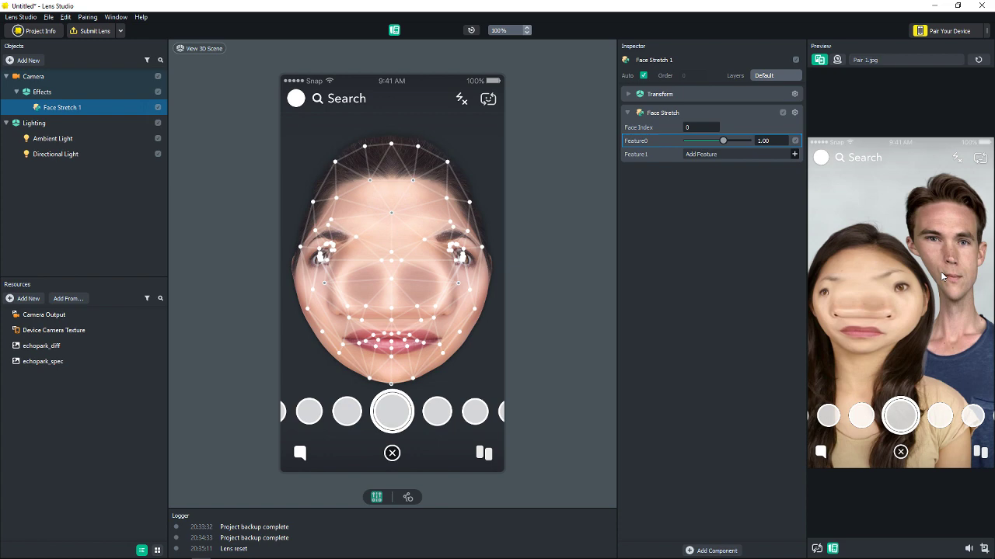
# Set Face Index to 1, then back to 0 so the first face is warped.
pyautogui.doubleClick(713, 127)
pyautogui.write('1')
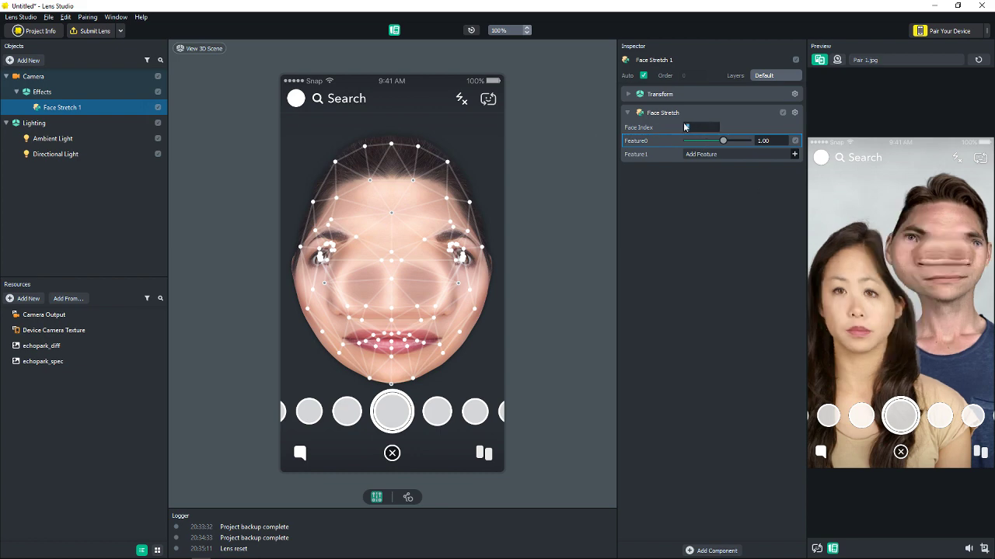
pyautogui.press('BackSpace')
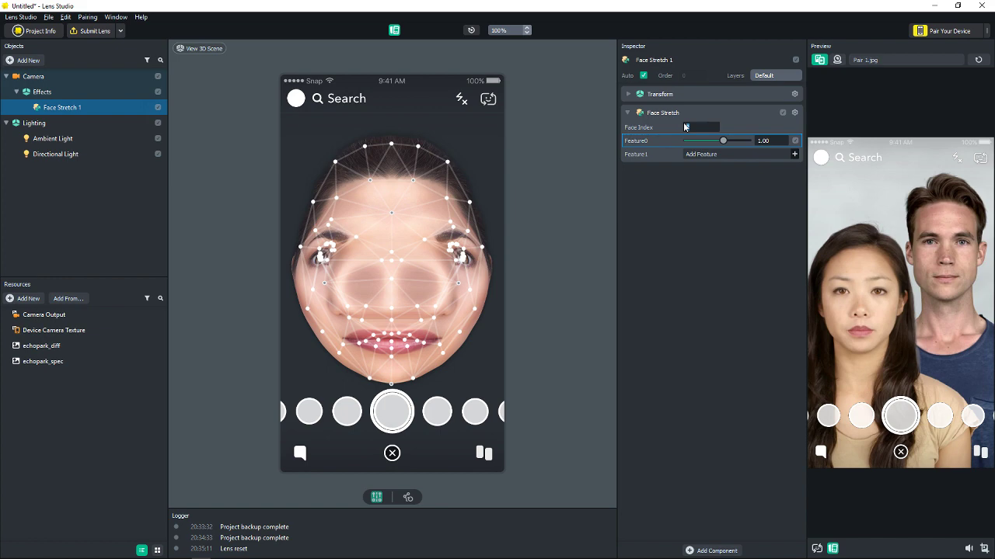
pyautogui.write('0')
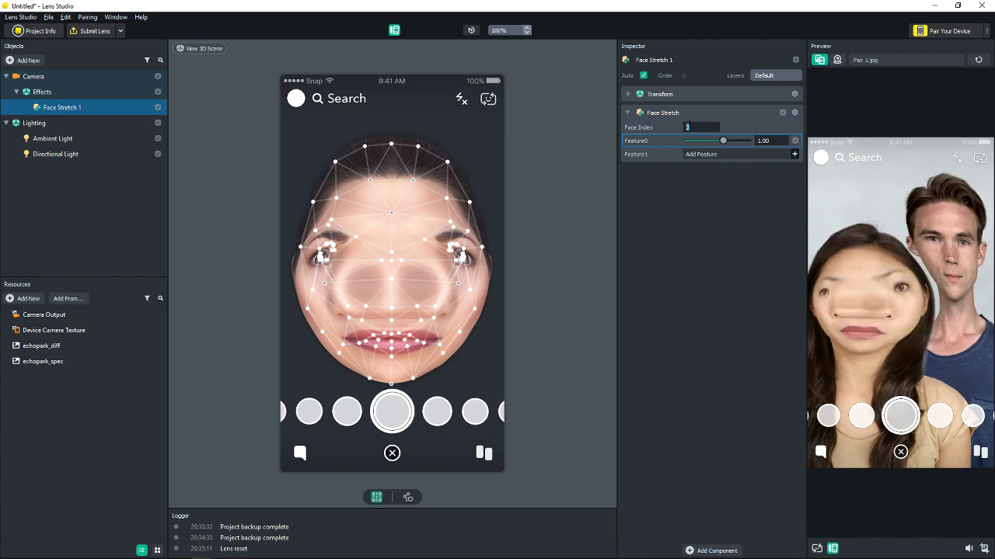
pyautogui.click(913, 60)
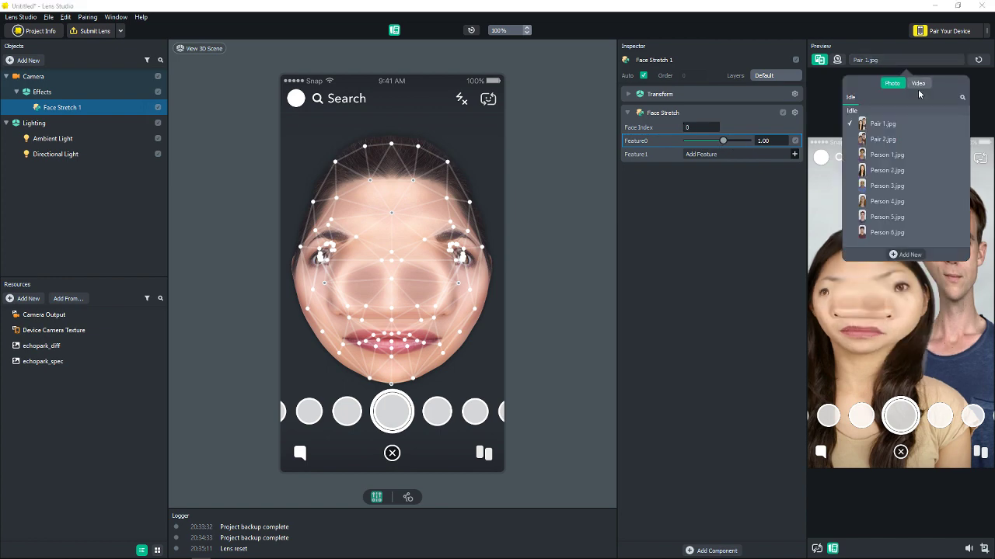
# On Person 2.jpg, try Feature0 strength 2.00 and -0.50, settle at 1.10, and remove the extra Feature1.
pyautogui.click(893, 170)
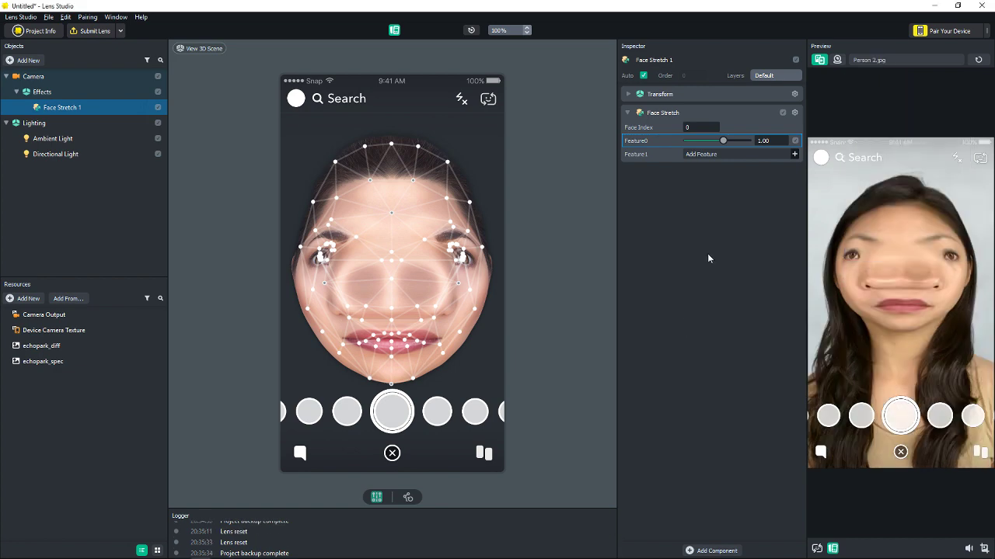
pyautogui.moveTo(722, 142); pyautogui.dragTo(699, 144)
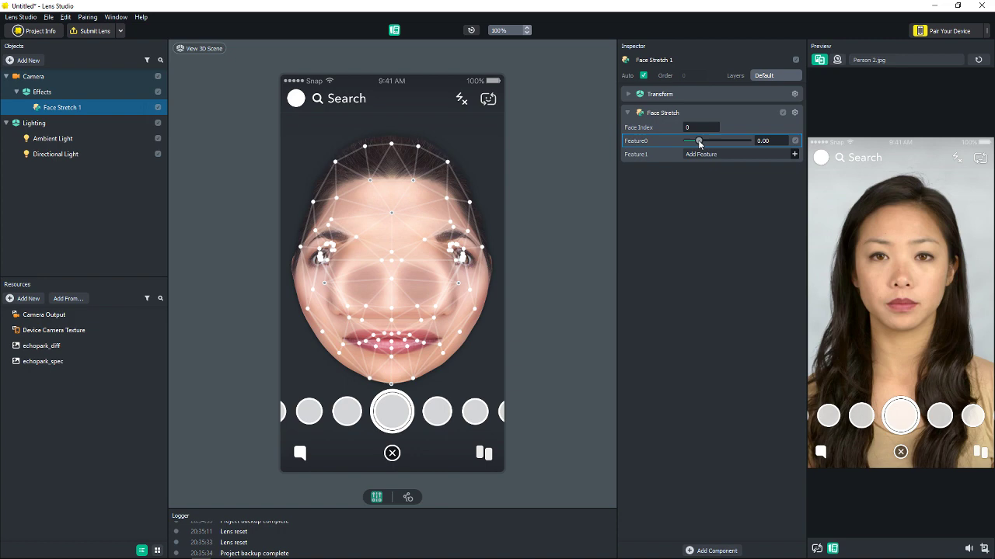
pyautogui.moveTo(698, 143); pyautogui.dragTo(680, 147)
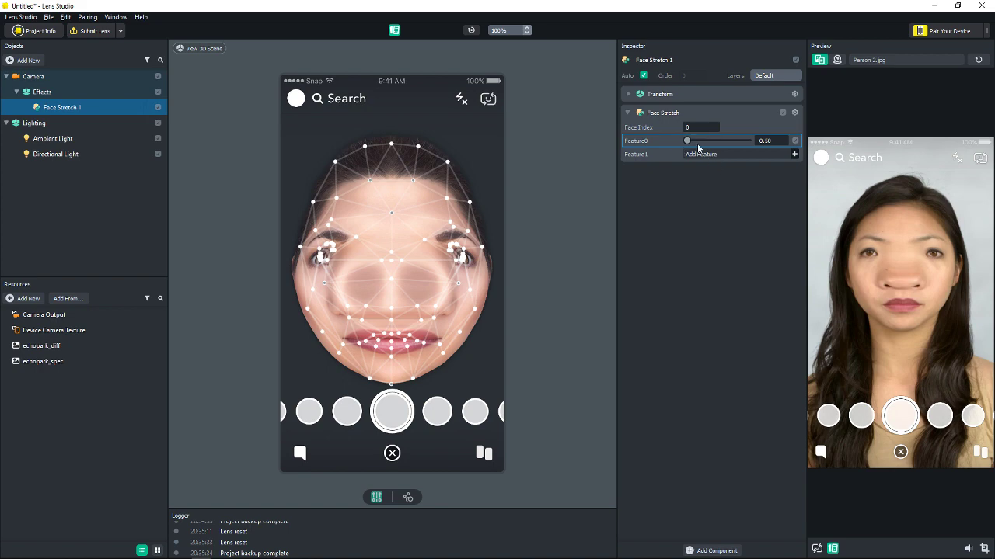
pyautogui.moveTo(697, 144); pyautogui.dragTo(794, 156)
pyautogui.click(712, 154)
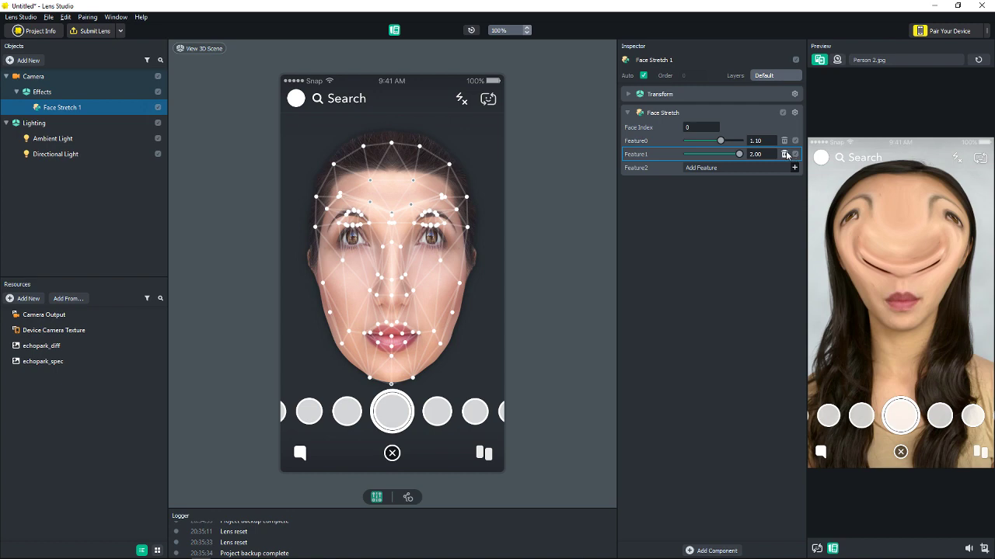
pyautogui.click(784, 153)
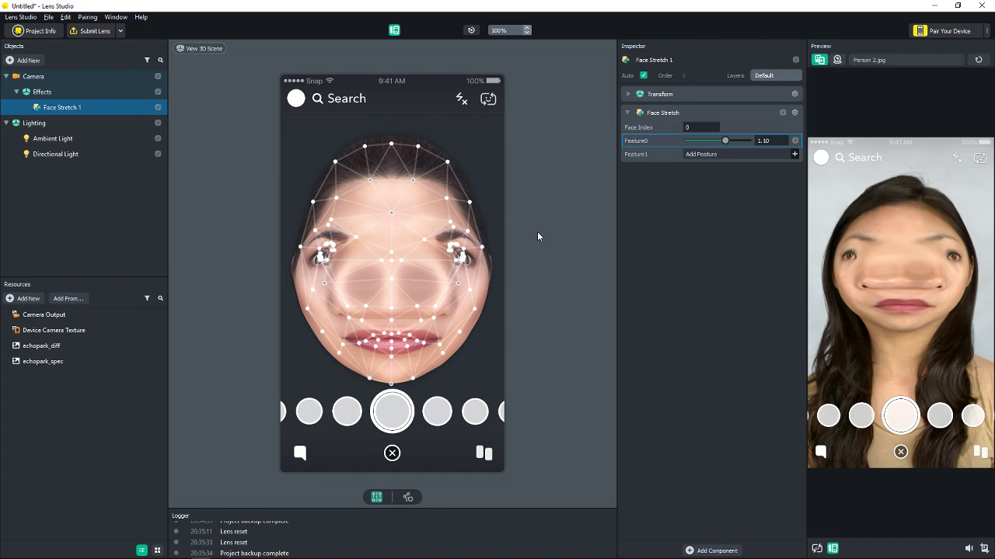
# Delete Face Stretch 1 and add a Face Liquify effect.
pyautogui.rightClick(87, 106)
pyautogui.click(131, 180)
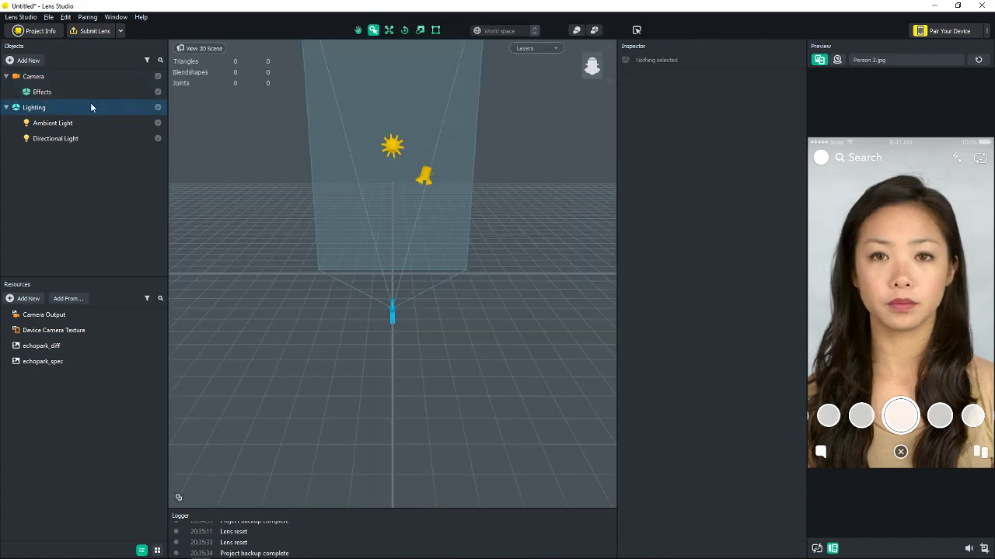
pyautogui.click(24, 61)
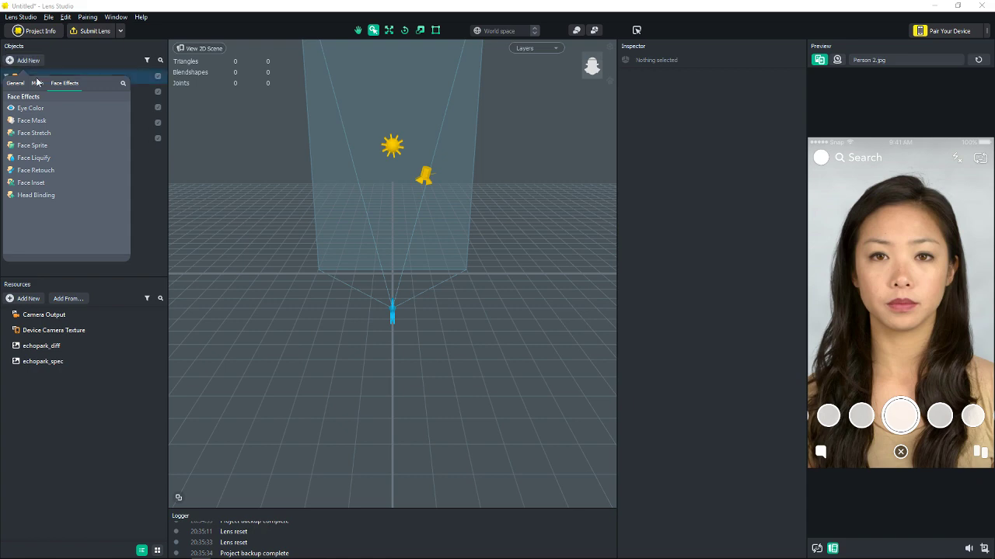
pyautogui.click(46, 158)
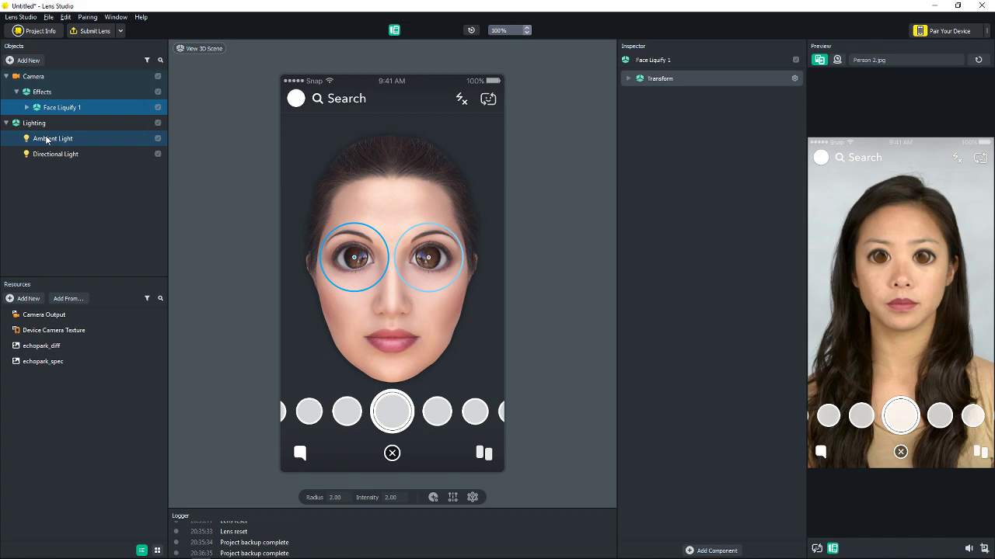
# Set the liquify radius to about 2.08 and move the point up over the eyes.
pyautogui.click(27, 107)
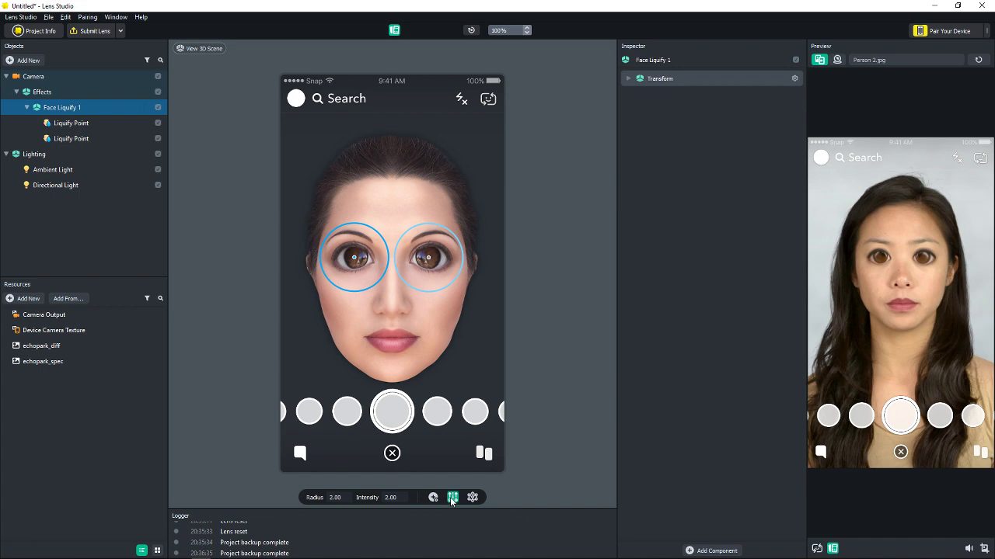
pyautogui.scroll(8, 411, 223)
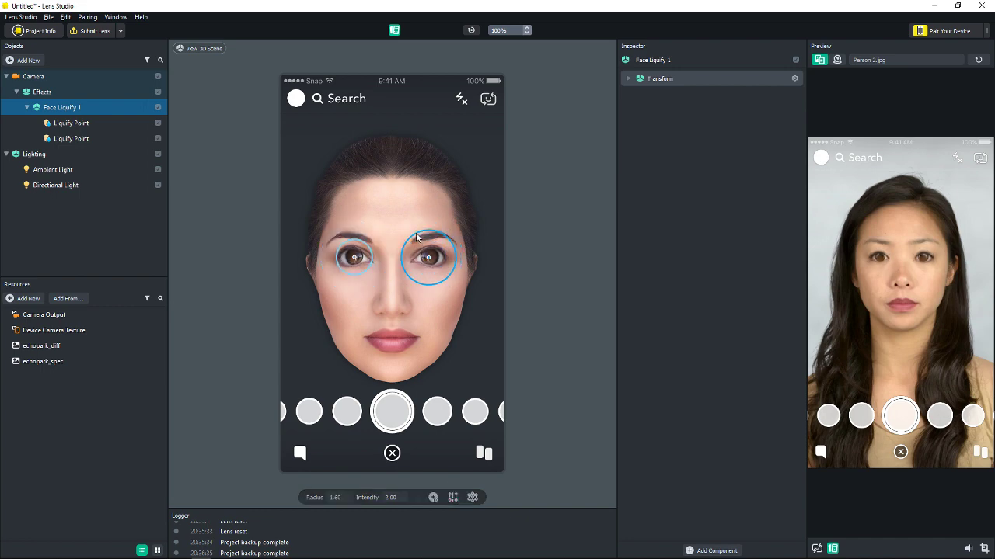
pyautogui.scroll(-15, 434, 235)
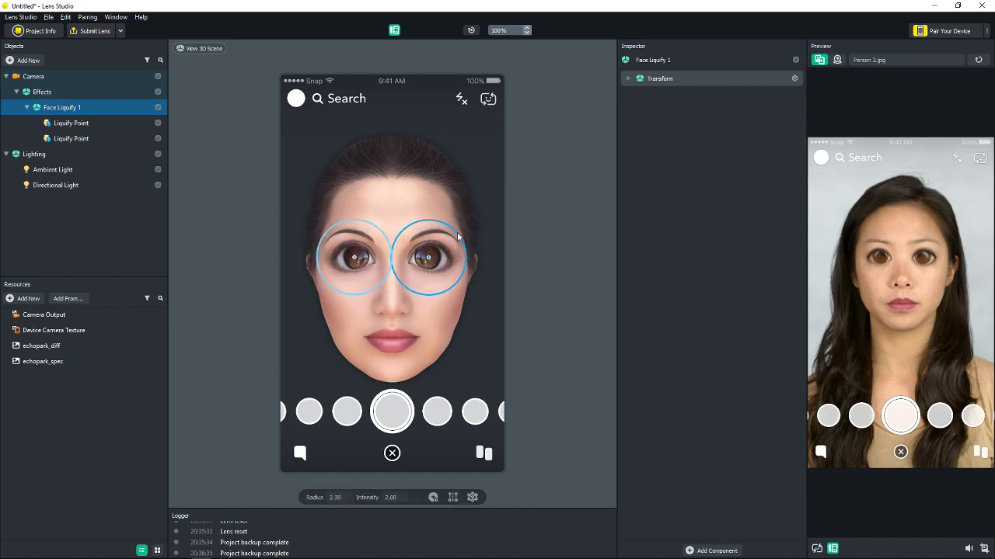
pyautogui.scroll(12, 441, 249)
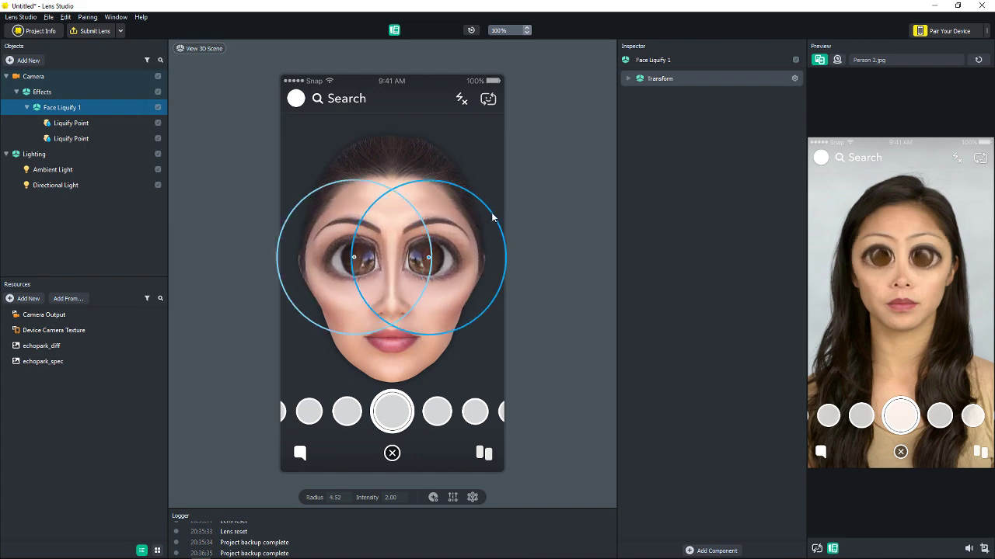
pyautogui.scroll(-3, 458, 235)
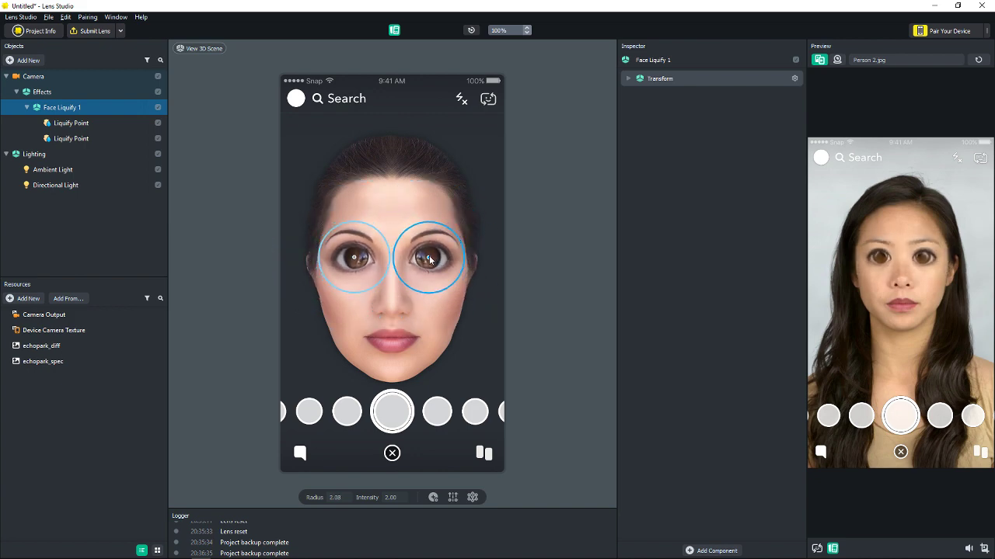
pyautogui.moveTo(428, 264)
pyautogui.mouseDown()
pyautogui.moveTo(428, 279)
pyautogui.moveTo(428, 253)
pyautogui.mouseUp()
# Give the first Liquify Point radius 0.50 and intensity 0.20.
pyautogui.click(90, 123)
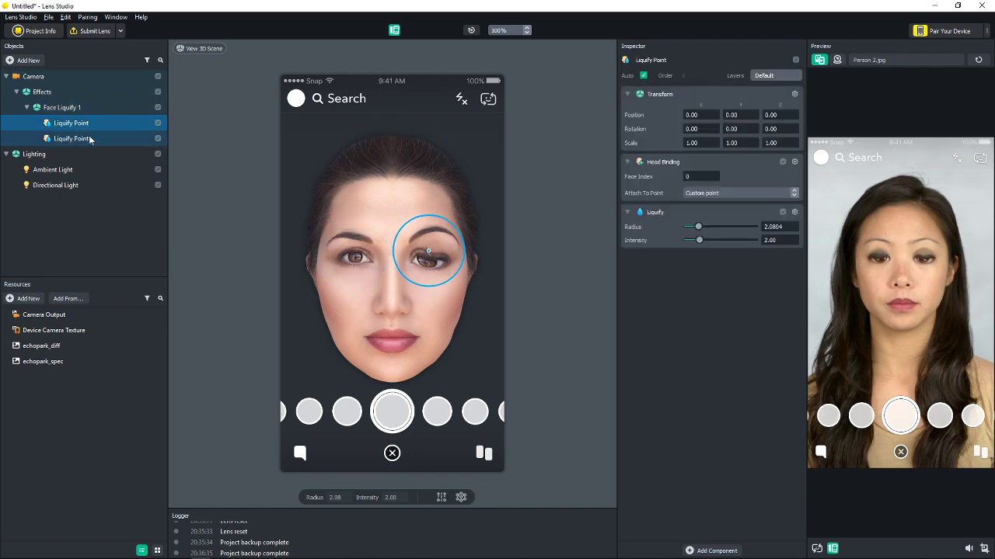
pyautogui.click(91, 138)
pyautogui.click(90, 123)
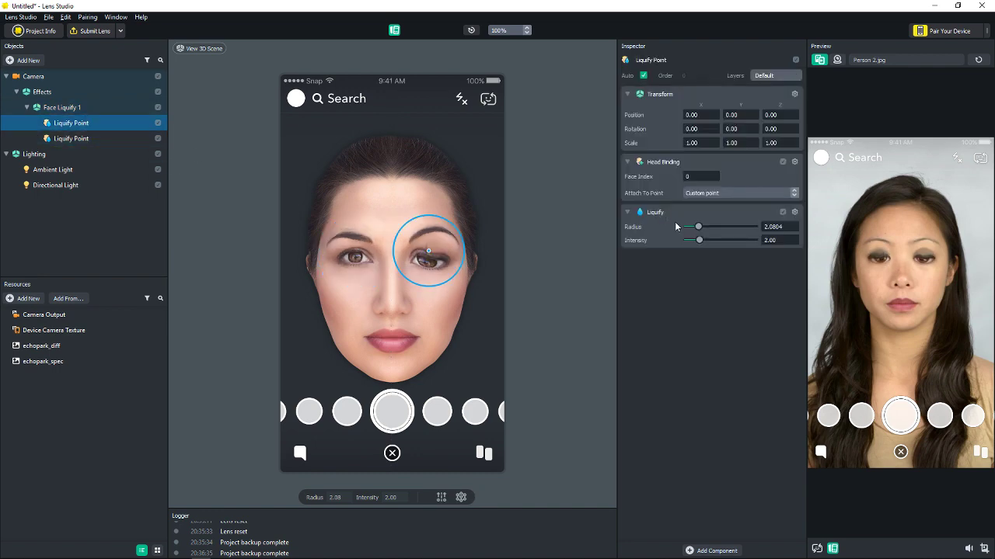
pyautogui.moveTo(701, 227)
pyautogui.mouseDown()
pyautogui.moveTo(732, 227)
pyautogui.moveTo(717, 242)
pyautogui.moveTo(728, 236)
pyautogui.moveTo(685, 244)
pyautogui.moveTo(683, 235)
pyautogui.moveTo(693, 239)
pyautogui.moveTo(702, 222)
pyautogui.moveTo(679, 220)
pyautogui.moveTo(724, 226)
pyautogui.moveTo(684, 225)
pyautogui.mouseUp()
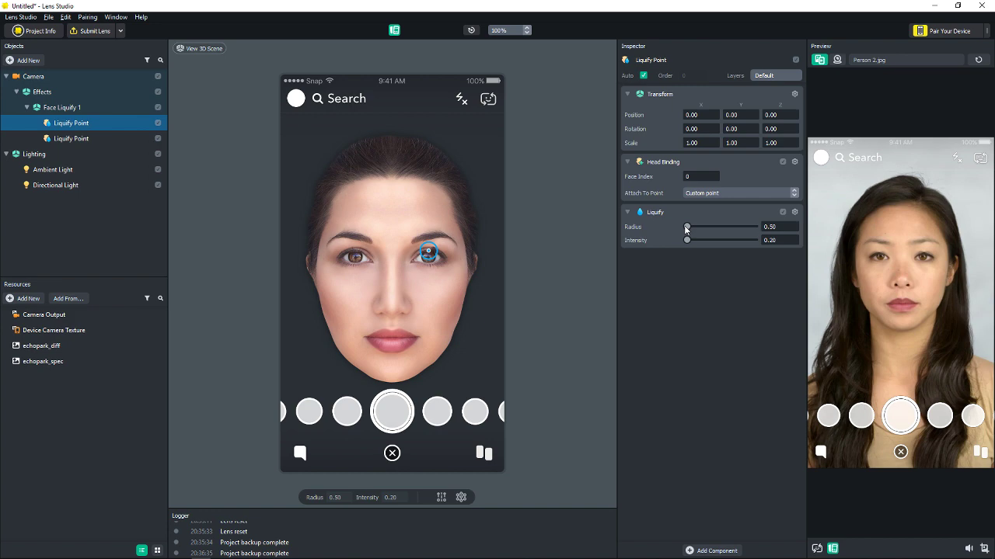
# Set its Attach To Point to Right Eye after trying Right Cheek, Left Eye and Forehead.
pyautogui.click(712, 194)
pyautogui.click(712, 192)
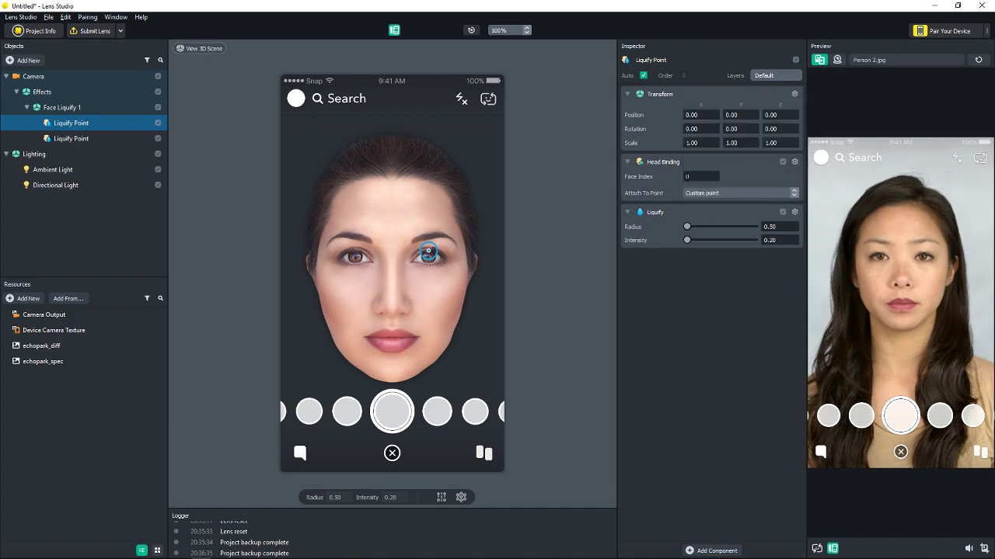
pyautogui.click(698, 194)
pyautogui.click(710, 173)
pyautogui.click(706, 194)
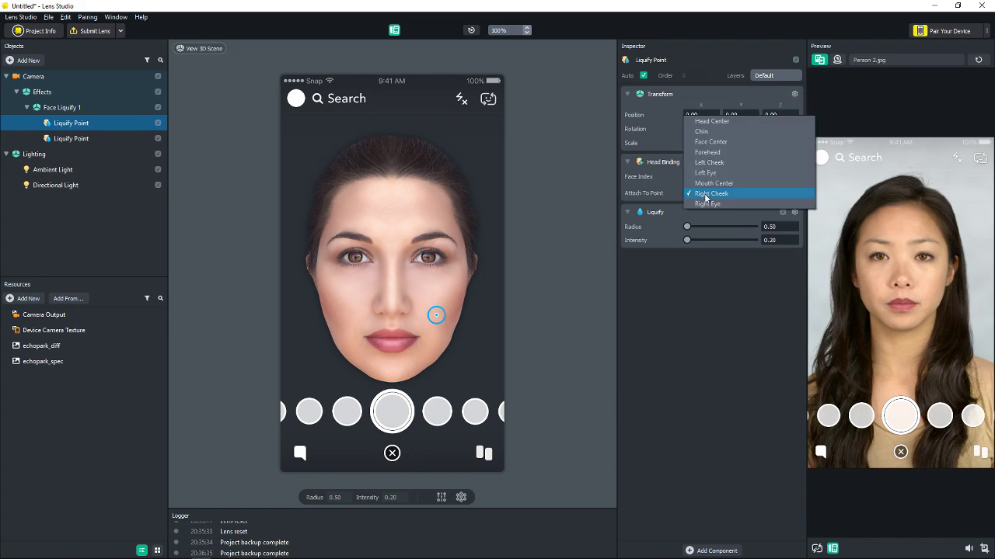
pyautogui.click(744, 173)
pyautogui.click(721, 193)
pyautogui.click(716, 172)
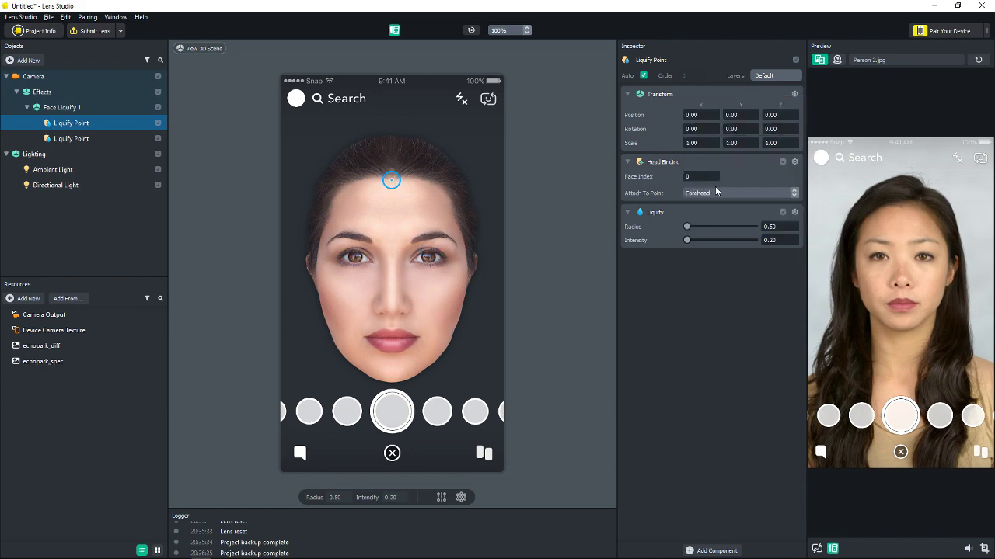
pyautogui.click(716, 191)
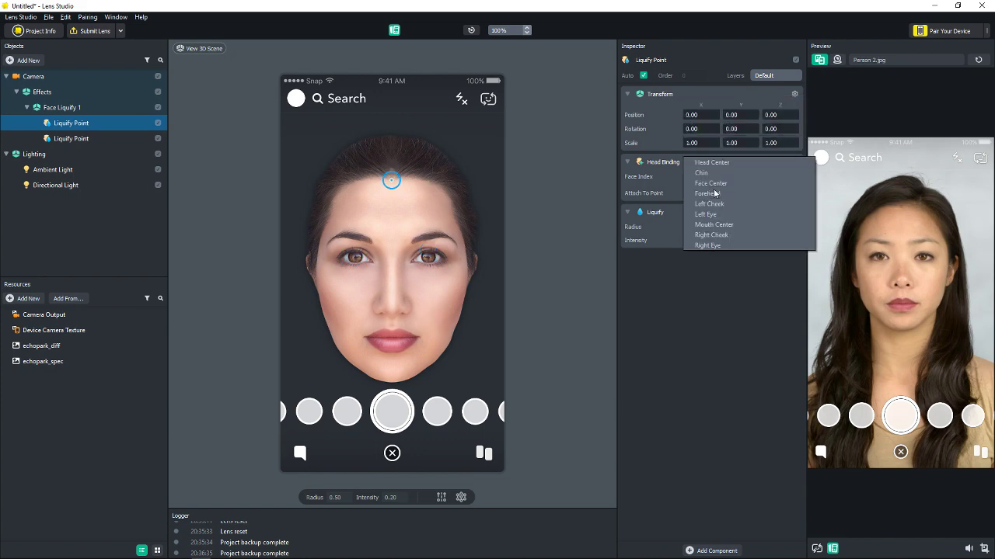
pyautogui.click(716, 243)
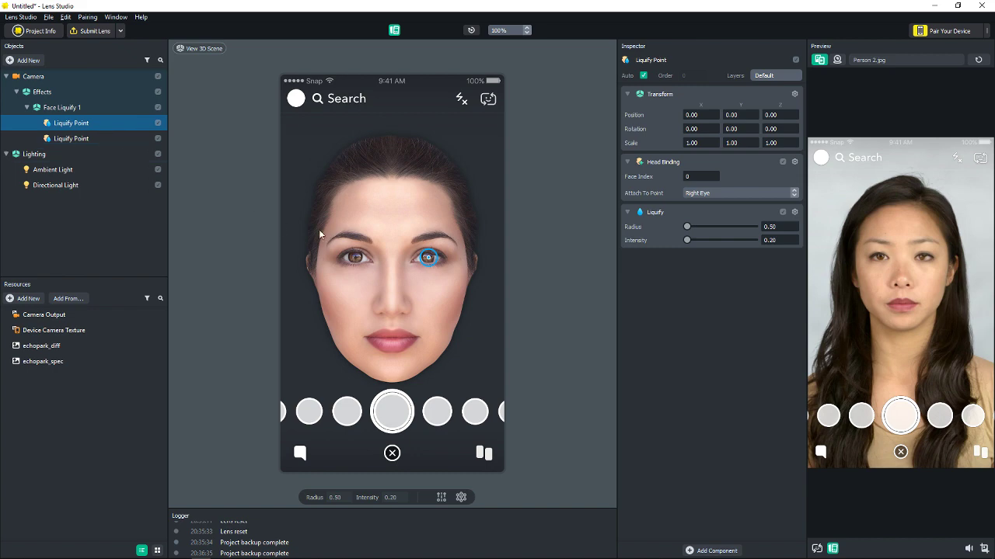
pyautogui.click(120, 140)
pyautogui.click(122, 129)
# Remove the second Liquify Point and move the remaining one onto the left eye.
pyautogui.rightClick(124, 127)
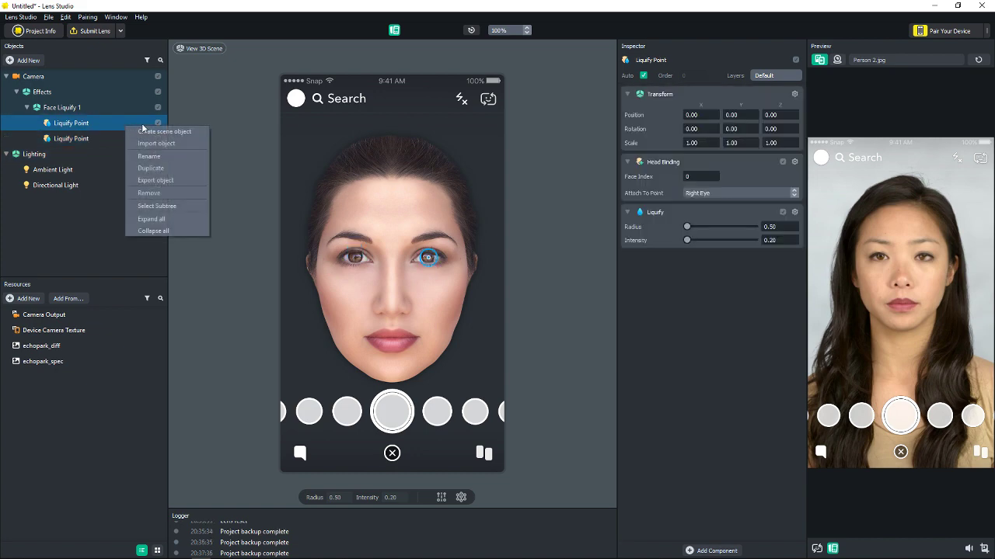
pyautogui.click(163, 194)
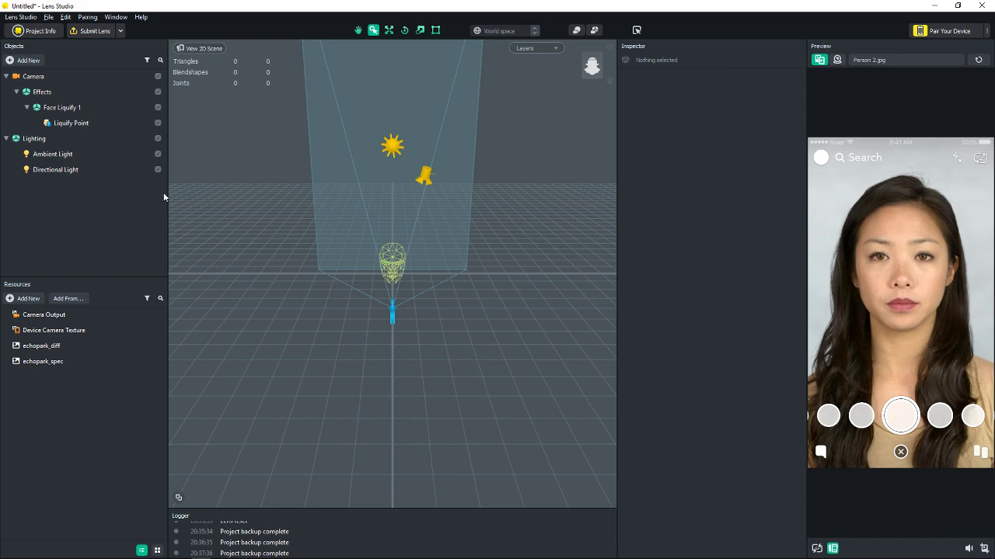
pyautogui.click(120, 125)
pyautogui.moveTo(427, 257)
pyautogui.mouseDown()
pyautogui.moveTo(326, 238)
pyautogui.moveTo(388, 282)
pyautogui.mouseUp()
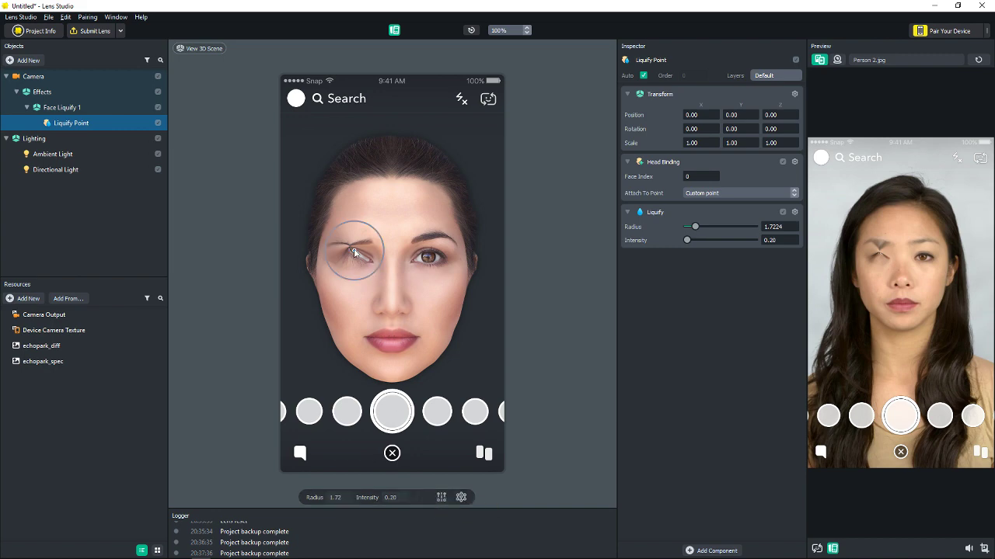
pyautogui.moveTo(354, 252); pyautogui.dragTo(352, 263)
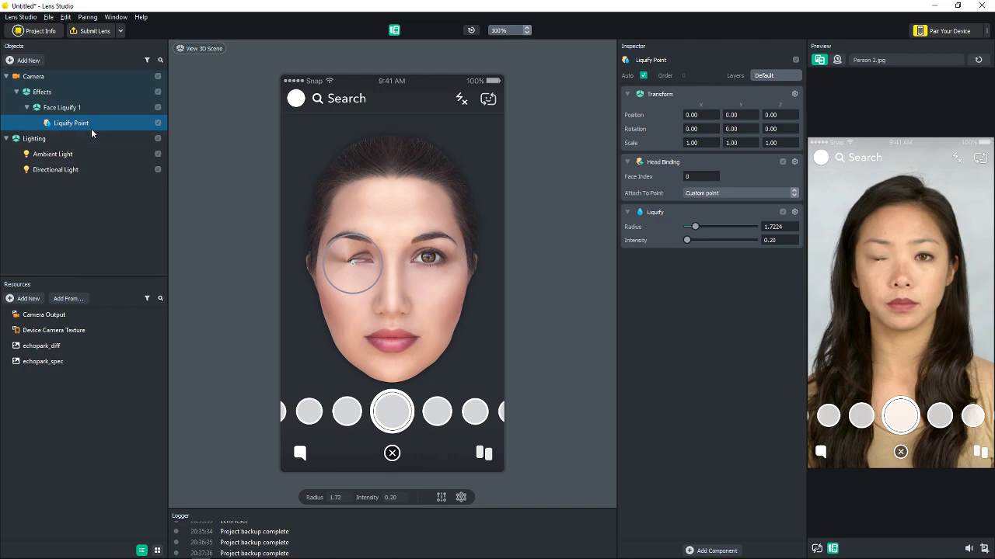
pyautogui.rightClick(436, 297)
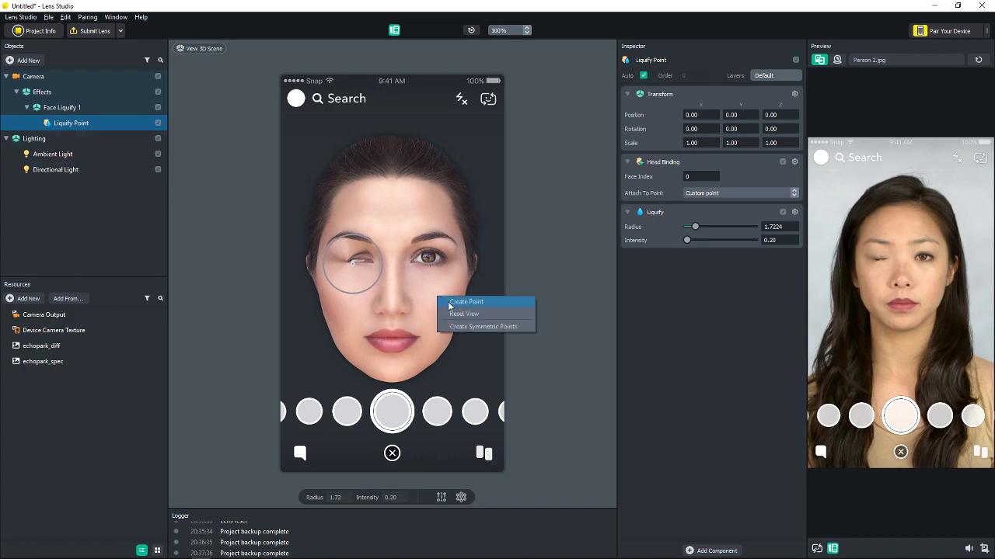
pyautogui.press('Escape')
pyautogui.rightClick(449, 303)
pyautogui.press('Escape')
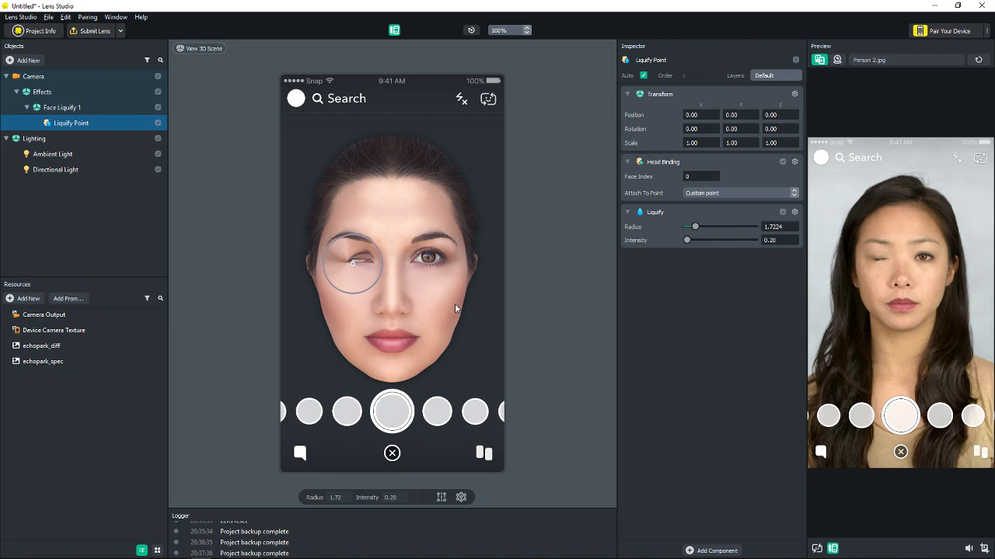
# Duplicate it as Liquify Point 2 over the right eye, resizing its circle to radius 1.58.
pyautogui.rightClick(116, 125)
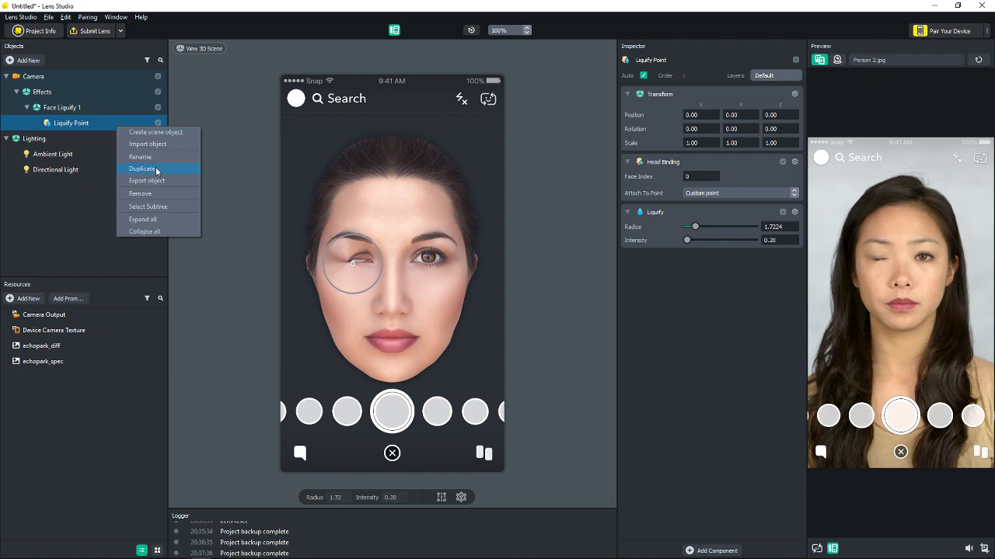
pyautogui.click(158, 170)
pyautogui.click(86, 138)
pyautogui.moveTo(357, 264)
pyautogui.mouseDown()
pyautogui.moveTo(429, 260)
pyautogui.moveTo(447, 306)
pyautogui.moveTo(432, 291)
pyautogui.mouseUp()
pyautogui.click(441, 497)
pyautogui.rightClick(432, 308)
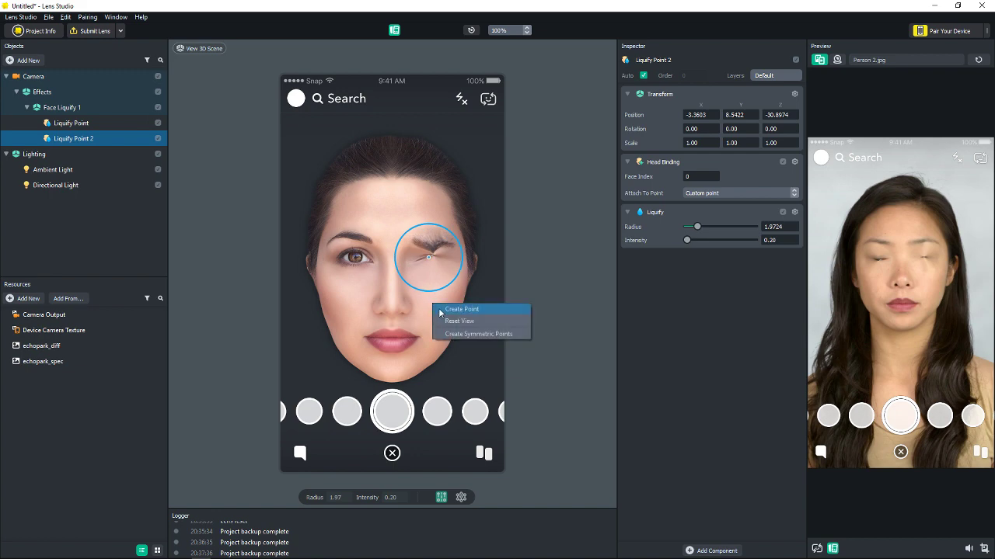
pyautogui.click(452, 335)
pyautogui.rightClick(432, 328)
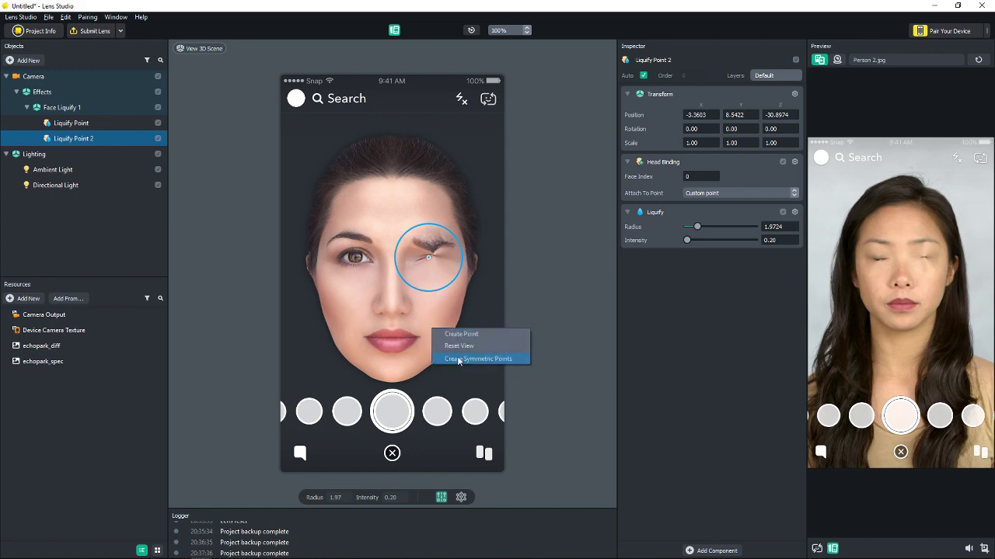
pyautogui.click(457, 356)
pyautogui.moveTo(429, 294); pyautogui.dragTo(439, 287)
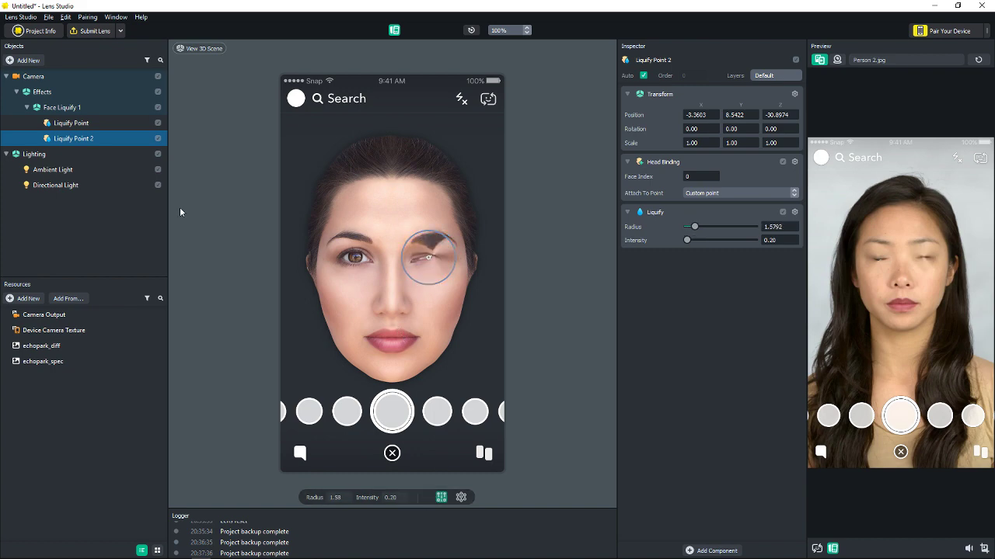
# Add a symmetric pair of liquify points on the cheeks beside the lips.
pyautogui.click(78, 107)
pyautogui.click(99, 135)
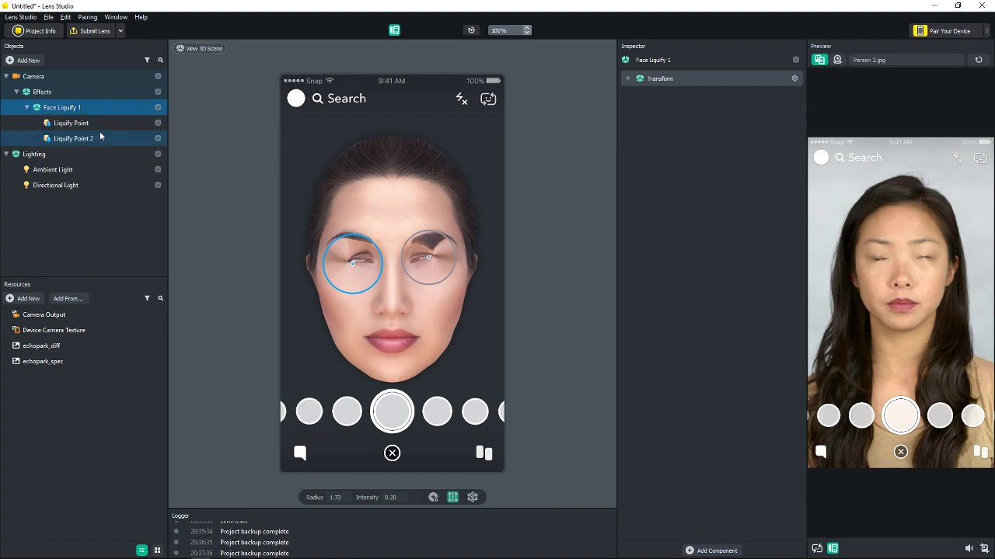
pyautogui.click(109, 108)
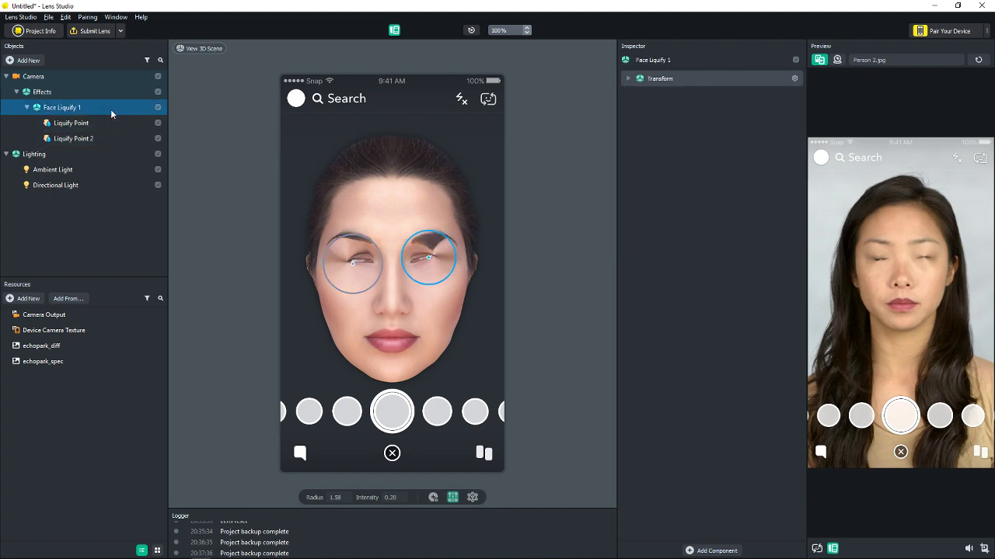
pyautogui.click(433, 497)
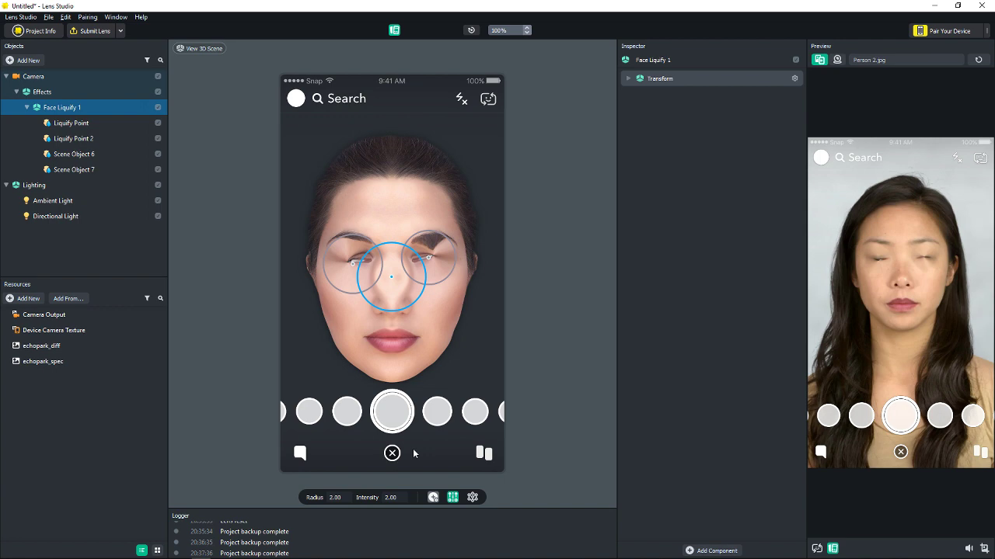
pyautogui.moveTo(391, 278)
pyautogui.mouseDown()
pyautogui.moveTo(393, 323)
pyautogui.moveTo(432, 315)
pyautogui.mouseUp()
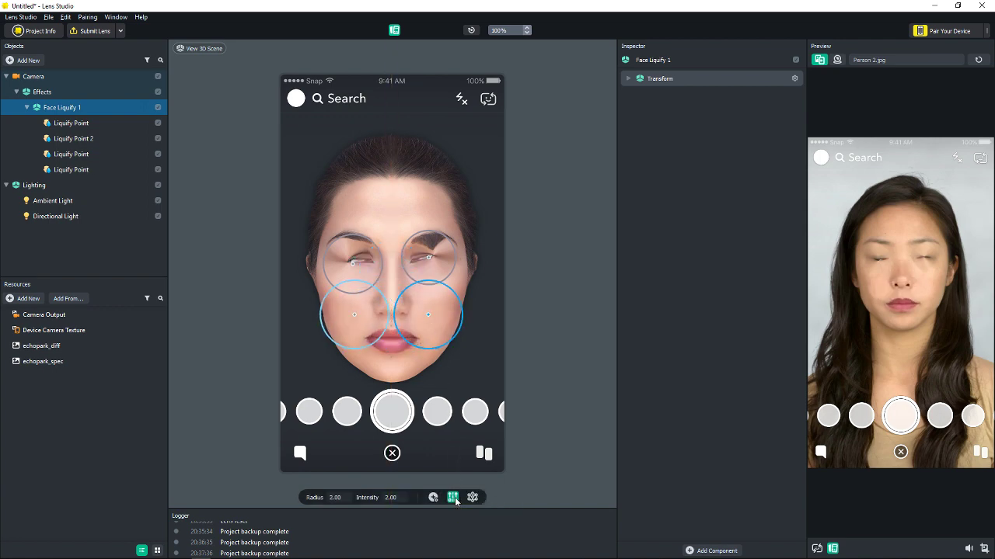
pyautogui.click(453, 497)
# Add single liquify points on the forehead, top of the head and nose bridge.
pyautogui.click(386, 265)
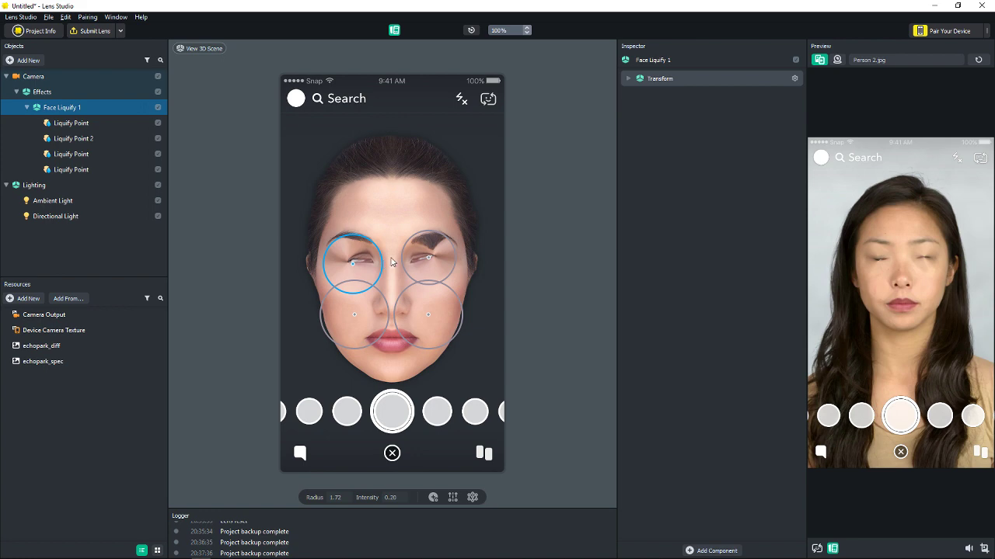
pyautogui.click(390, 262)
pyautogui.moveTo(392, 262); pyautogui.dragTo(392, 219)
pyautogui.click(451, 207)
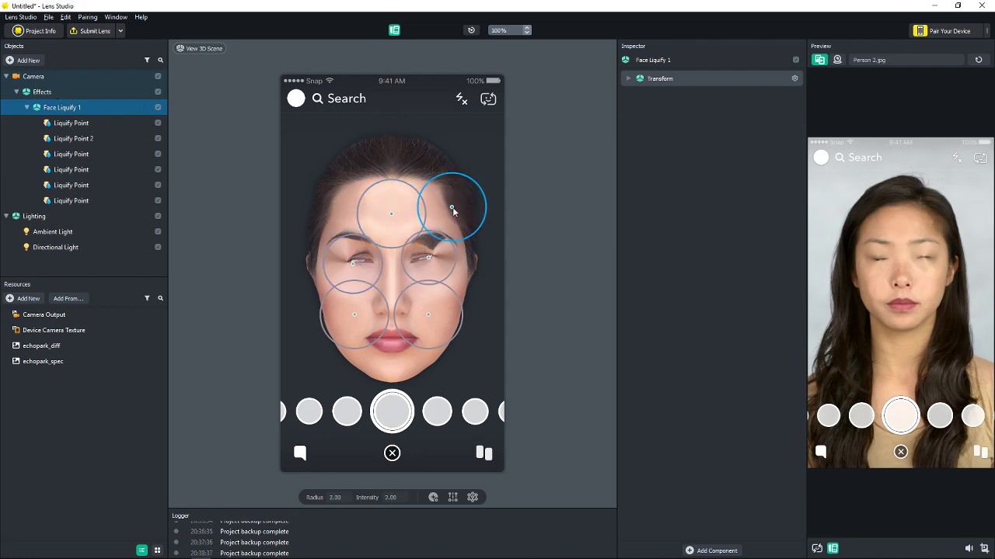
pyautogui.click(336, 180)
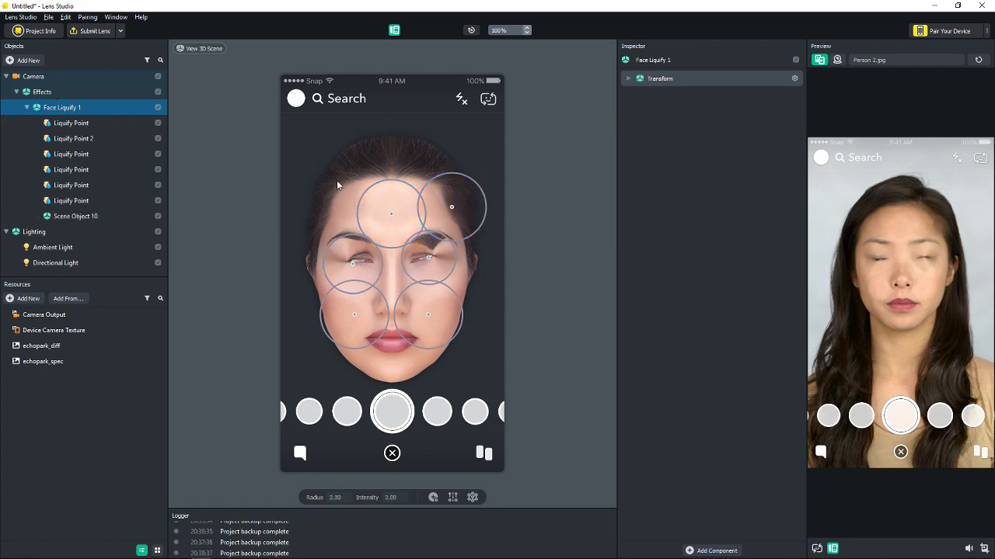
pyautogui.click(432, 499)
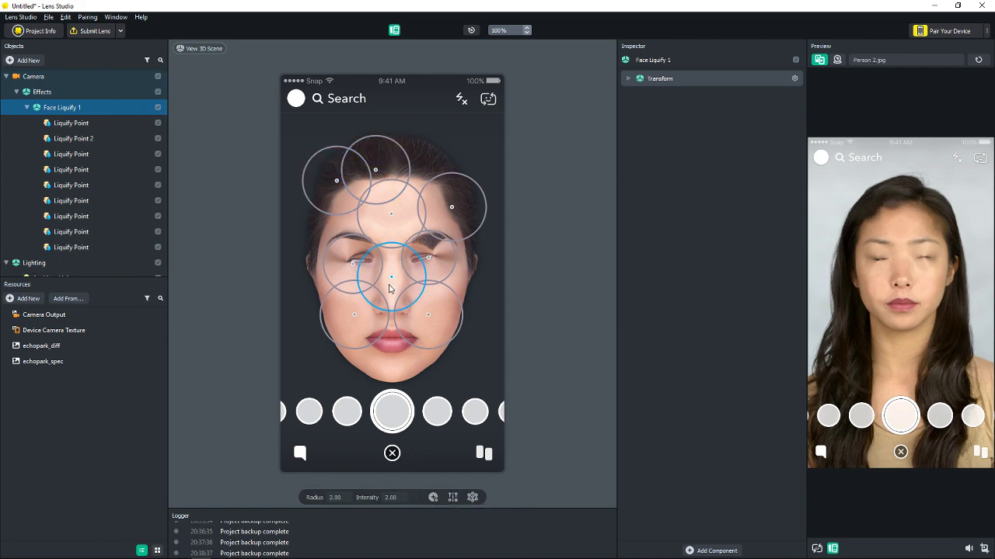
pyautogui.moveTo(391, 281); pyautogui.dragTo(391, 293)
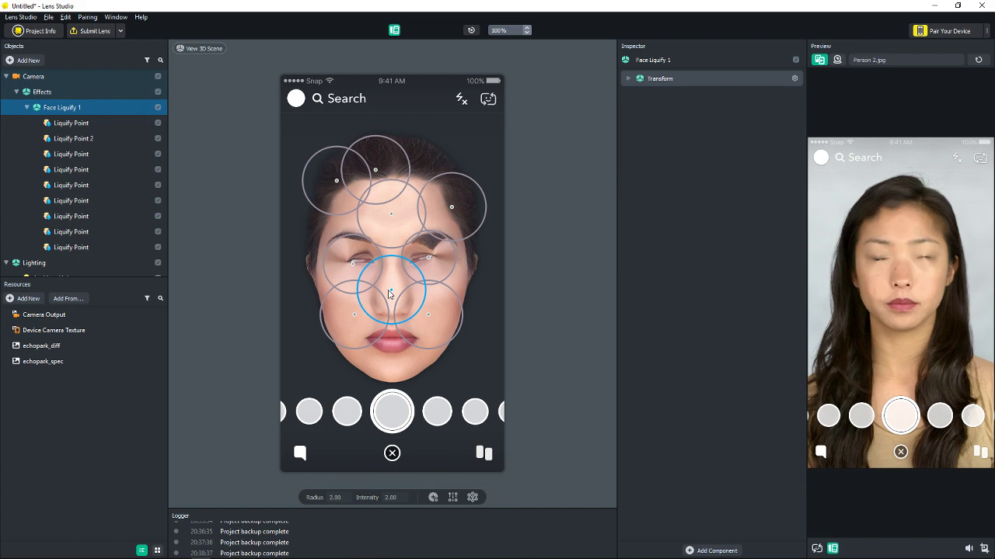
# Delete Face Liquify 1 and add a fresh Face Liquify 2 effect.
pyautogui.rightClick(103, 112)
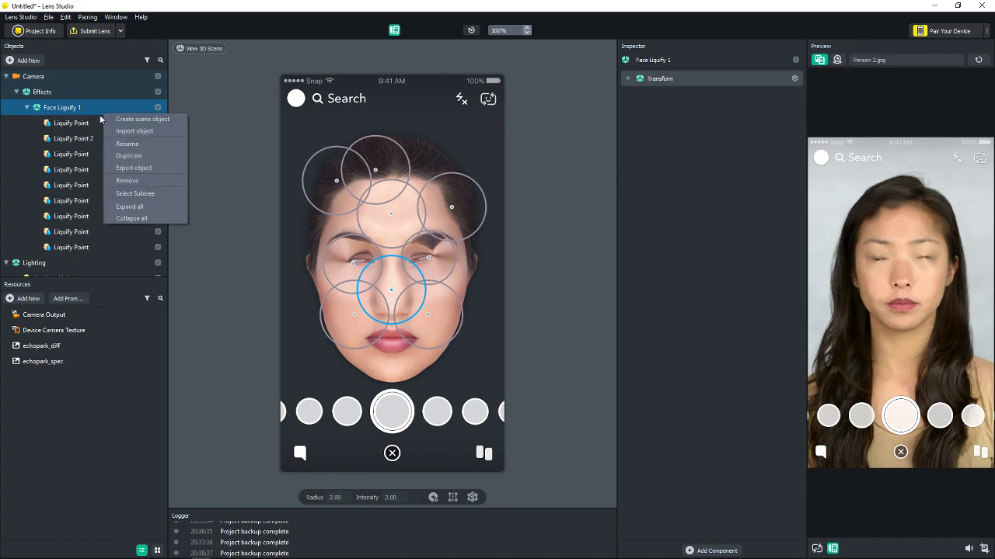
pyautogui.click(127, 181)
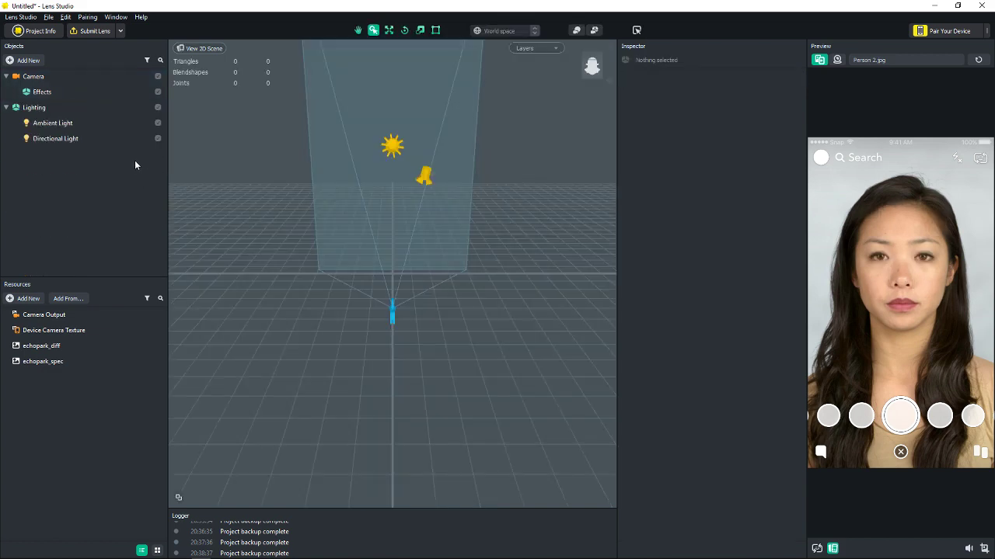
pyautogui.click(31, 61)
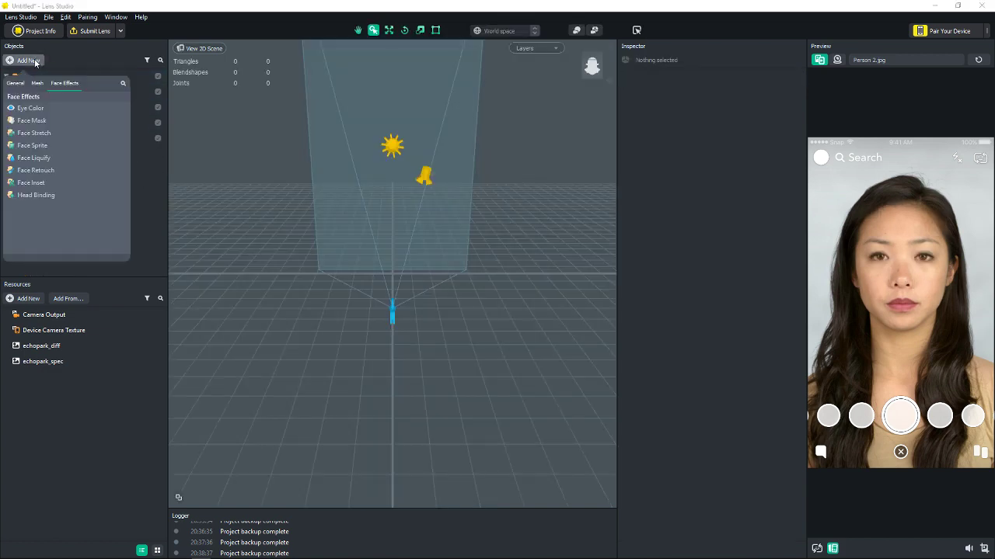
pyautogui.click(53, 158)
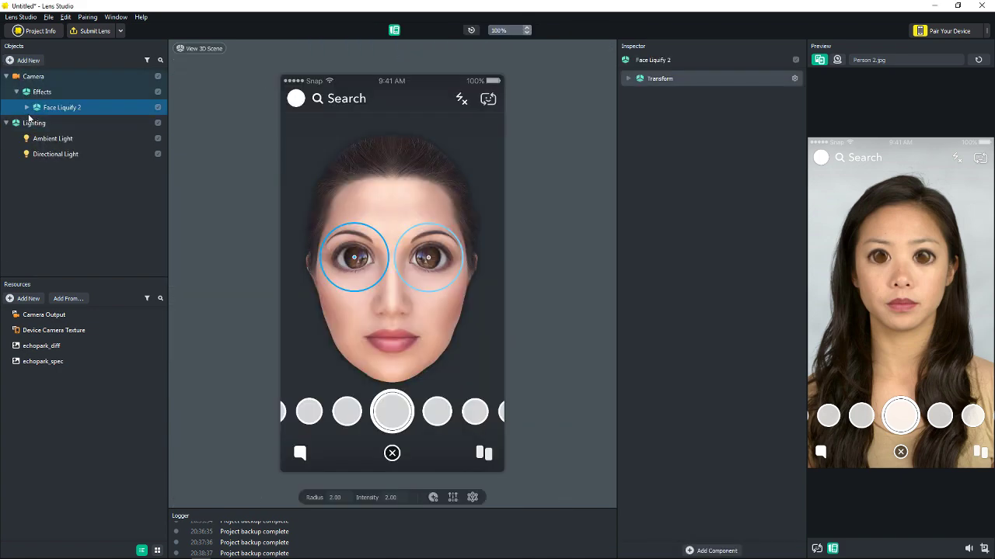
pyautogui.click(28, 108)
# Attach the first liquify point to the Right Eye, then delete a liquify point.
pyautogui.click(62, 125)
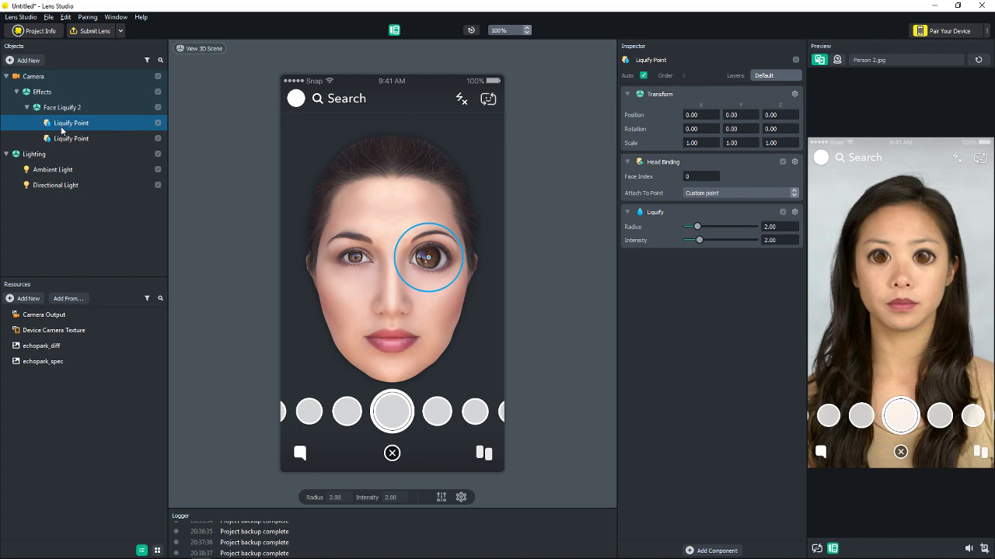
pyautogui.click(730, 192)
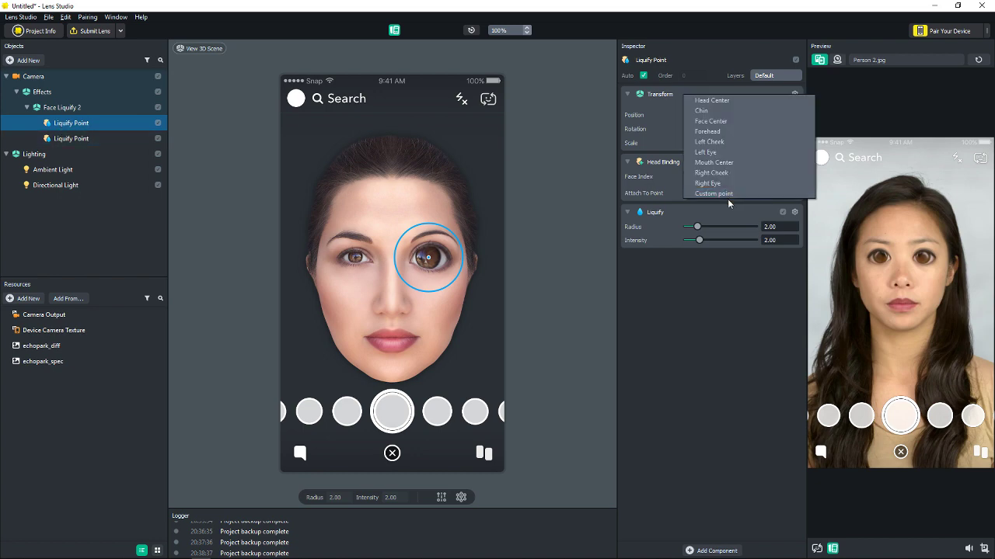
pyautogui.click(721, 183)
pyautogui.click(92, 137)
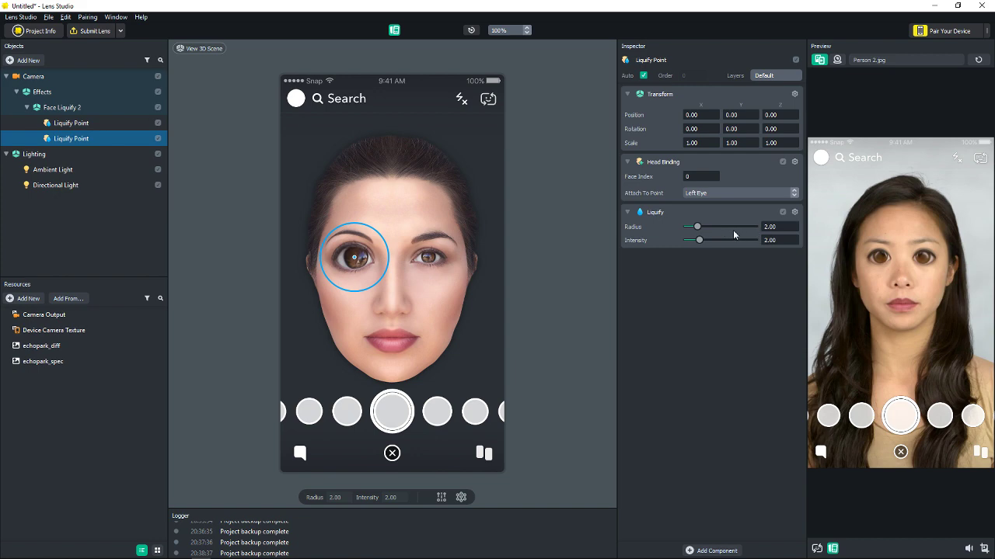
pyautogui.click(99, 127)
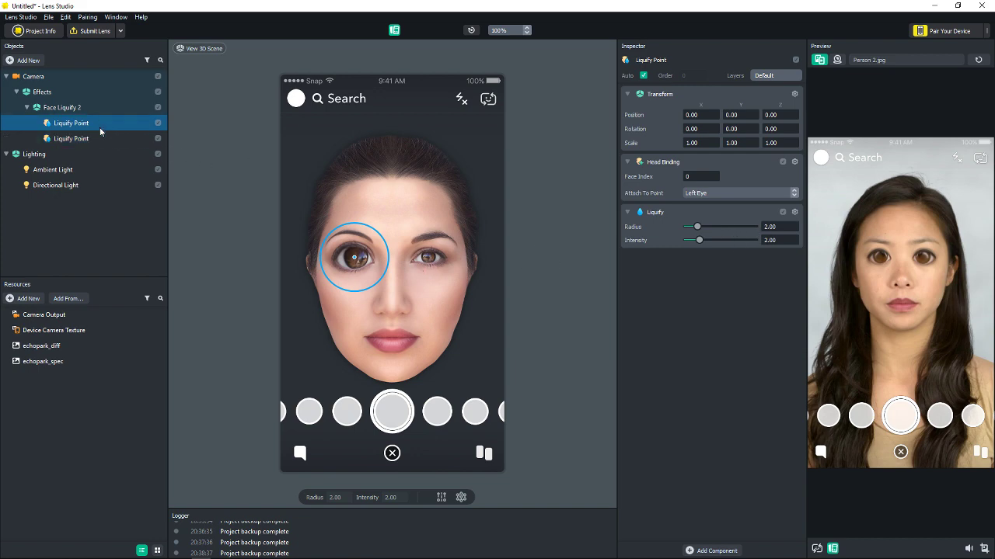
pyautogui.rightClick(99, 127)
pyautogui.click(116, 195)
pyautogui.click(84, 110)
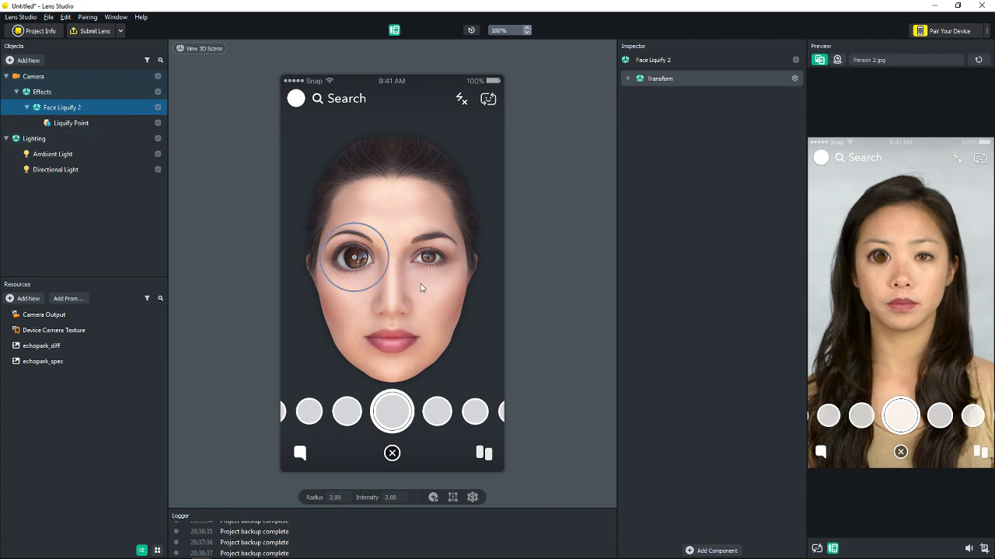
# Add a point over the other eye and a mirrored pair moved from the chin onto the cheeks.
pyautogui.click(421, 284)
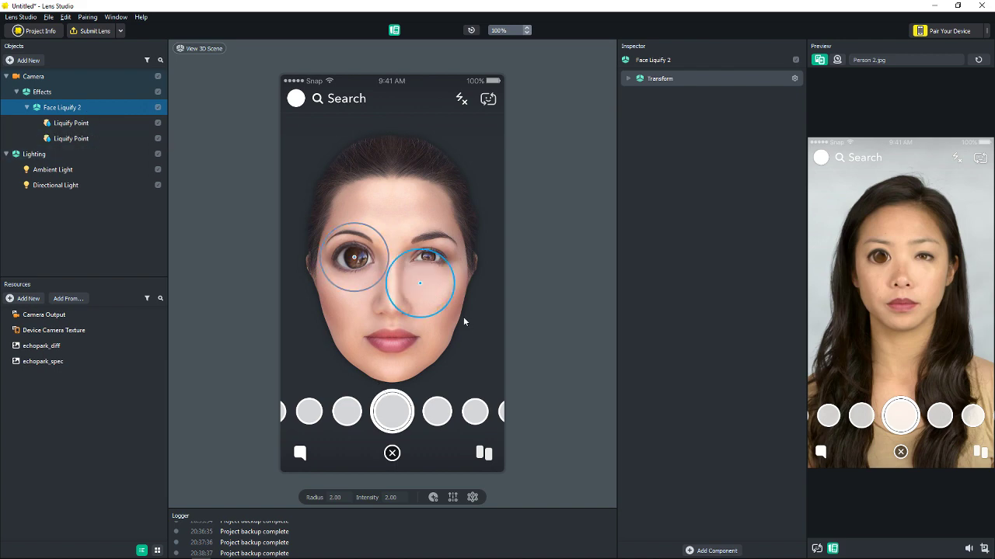
pyautogui.click(452, 498)
pyautogui.click(411, 359)
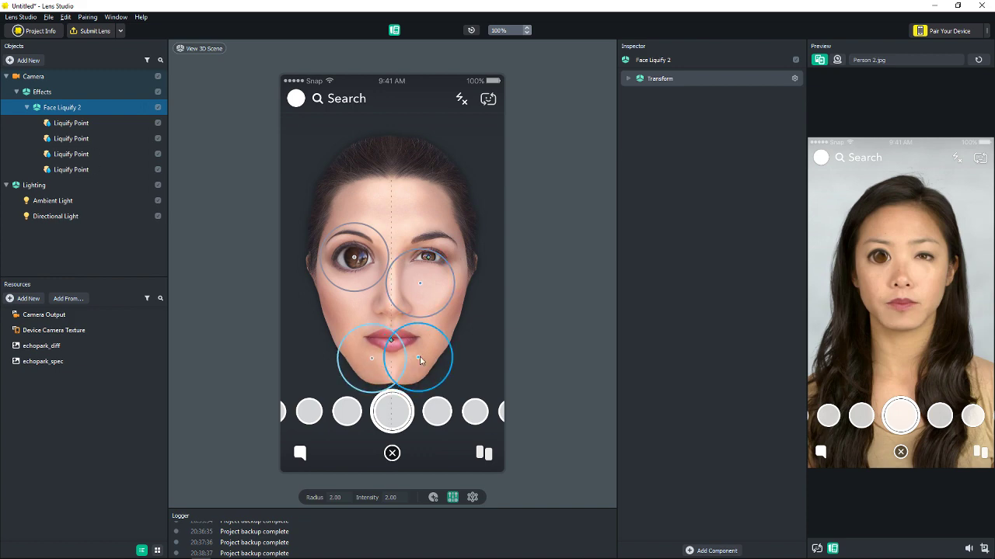
pyautogui.moveTo(419, 358); pyautogui.dragTo(429, 340)
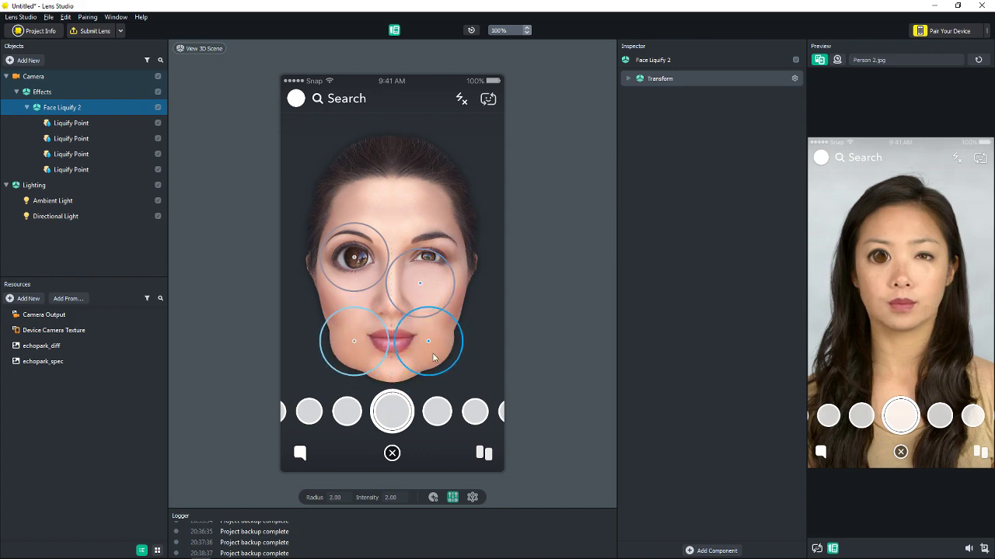
pyautogui.click(472, 497)
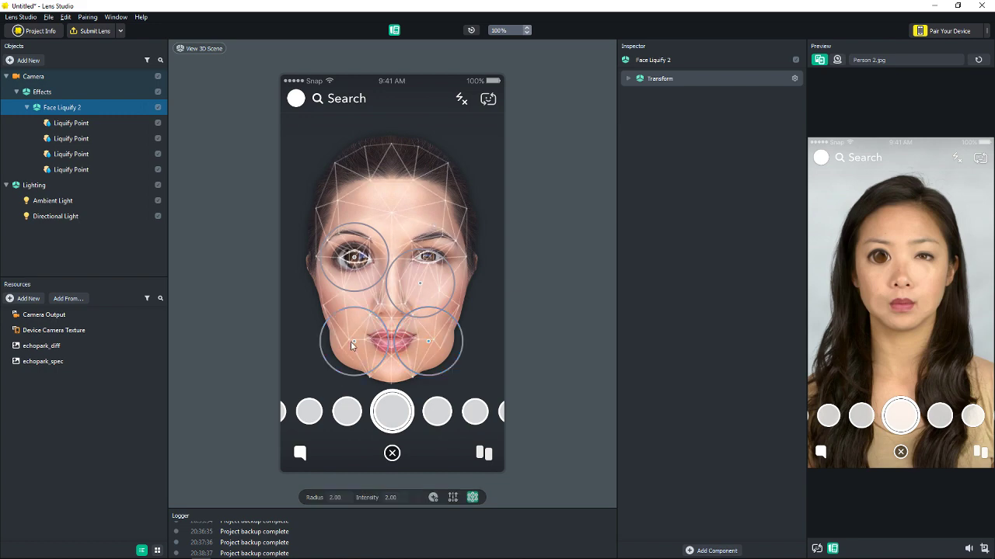
pyautogui.moveTo(354, 340)
pyautogui.mouseDown()
pyautogui.moveTo(345, 307)
pyautogui.moveTo(373, 346)
pyautogui.moveTo(474, 339)
pyautogui.moveTo(367, 310)
pyautogui.moveTo(350, 300)
pyautogui.moveTo(354, 292)
pyautogui.moveTo(330, 321)
pyautogui.mouseUp()
# Delete Face Liquify 2 and add a General > Liquify object to the scene.
pyautogui.rightClick(48, 111)
pyautogui.click(102, 180)
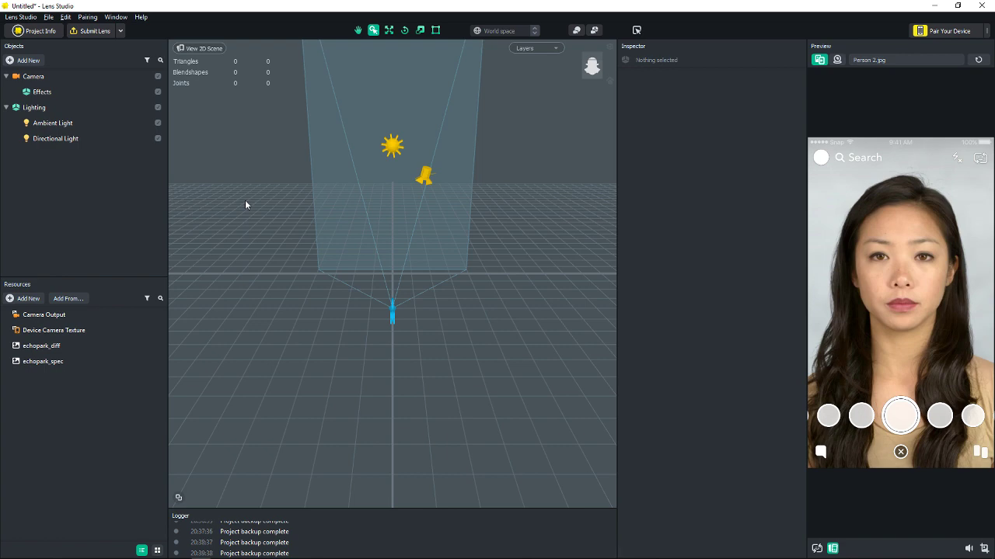
pyautogui.click(23, 60)
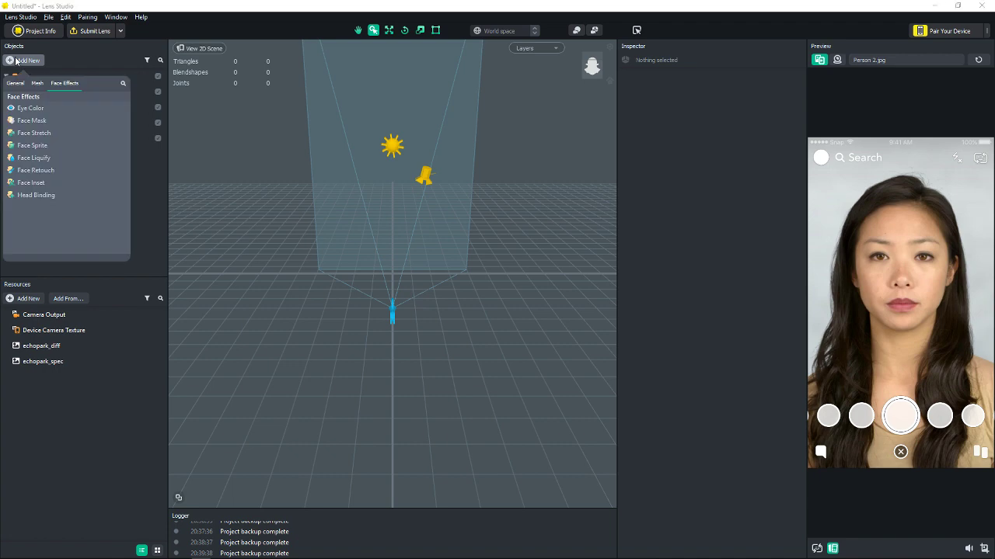
pyautogui.click(15, 82)
pyautogui.click(39, 195)
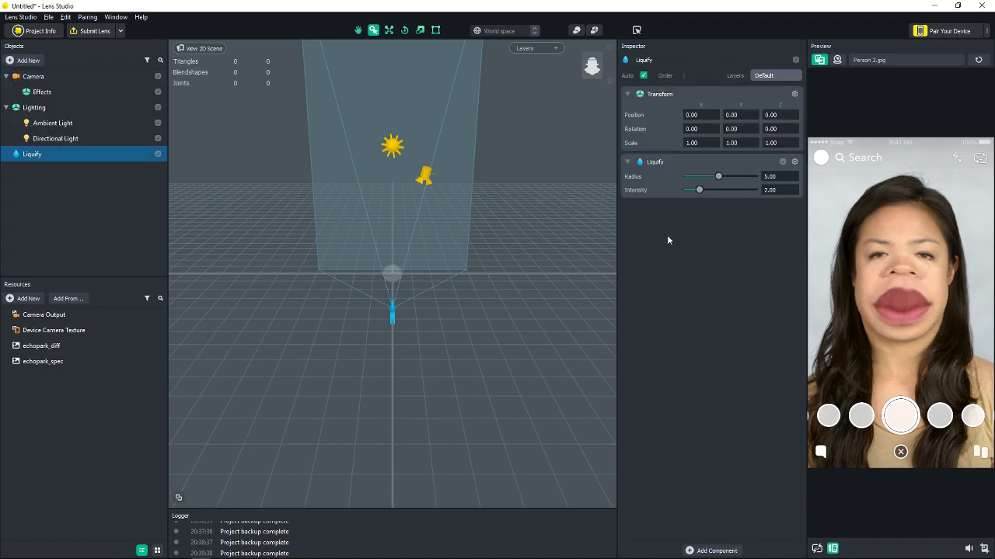
# Move the Liquify object along X to 0.6765 so it bulges the mouth.
pyautogui.click(123, 158)
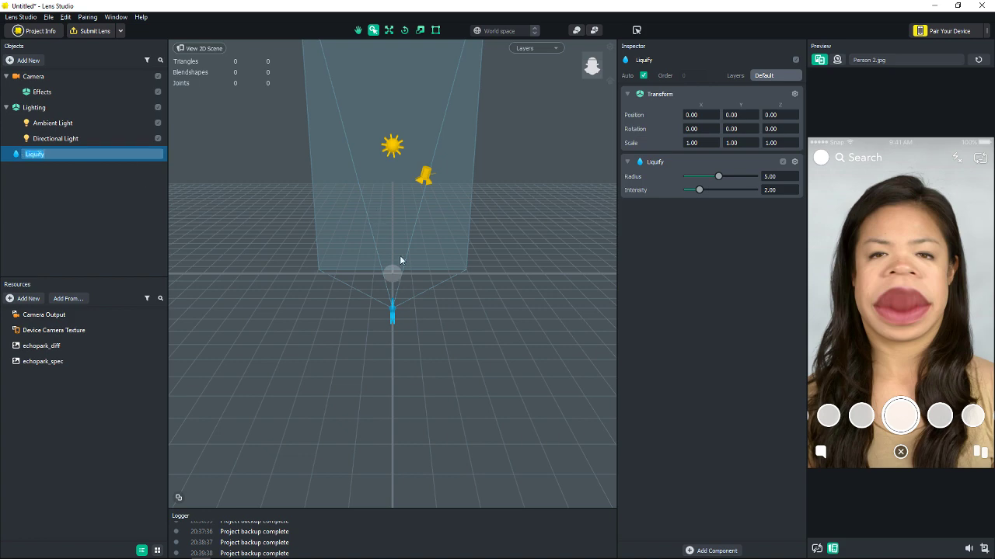
pyautogui.scroll(4, 394, 250)
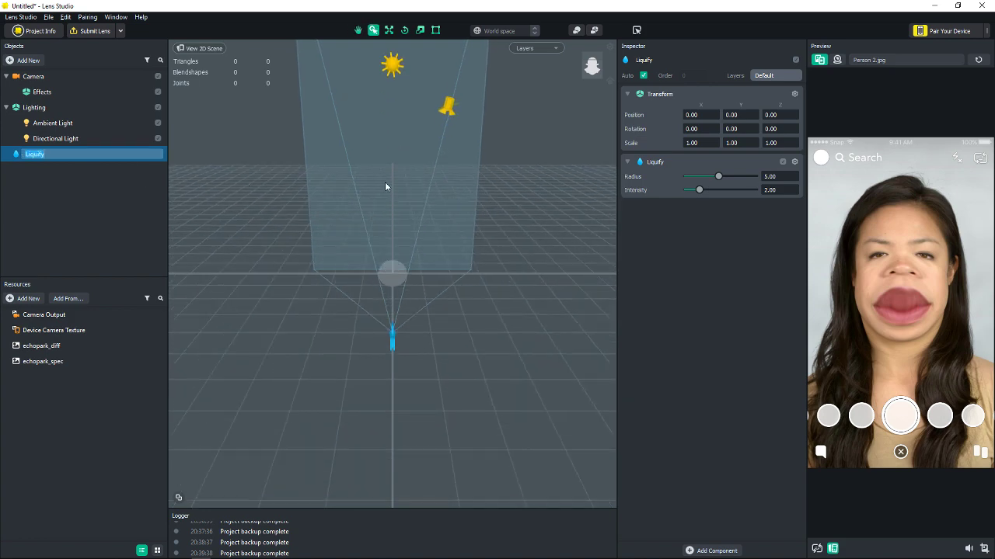
pyautogui.click(389, 30)
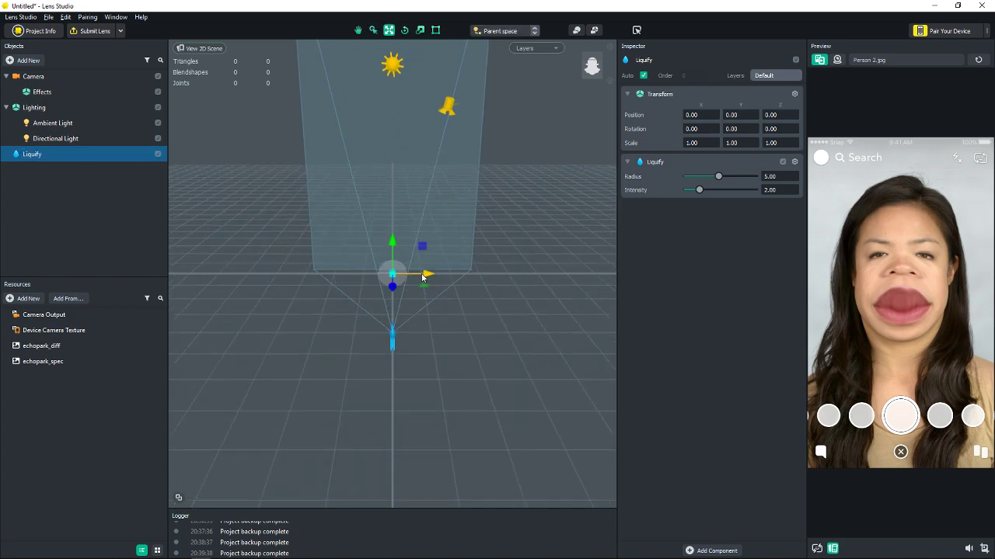
pyautogui.moveTo(422, 277)
pyautogui.mouseDown()
pyautogui.moveTo(439, 277)
pyautogui.moveTo(412, 276)
pyautogui.moveTo(424, 274)
pyautogui.mouseUp()
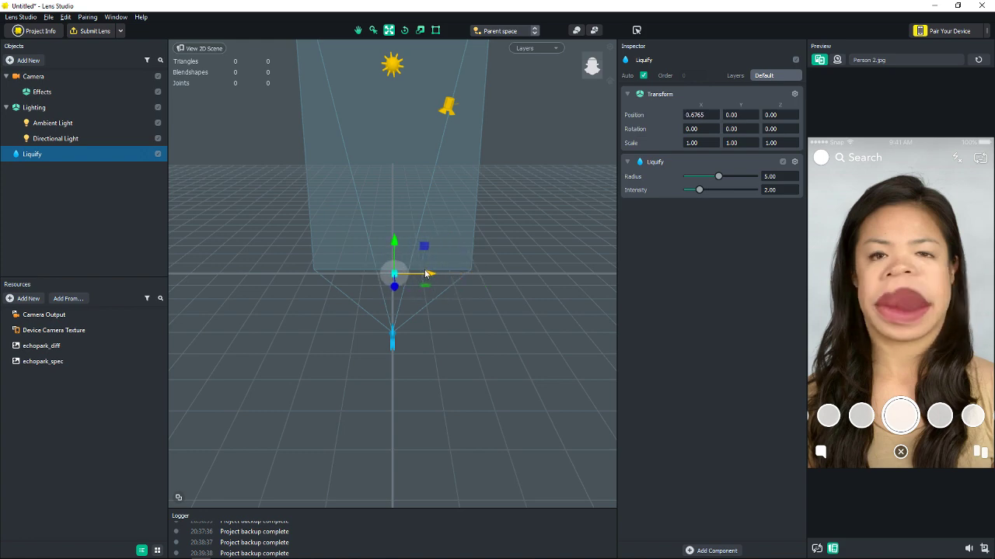
# Add a new Face Liquify effect (Face Liquify 3) and select its first liquify point.
pyautogui.click(24, 60)
pyautogui.click(826, 280)
pyautogui.click(24, 60)
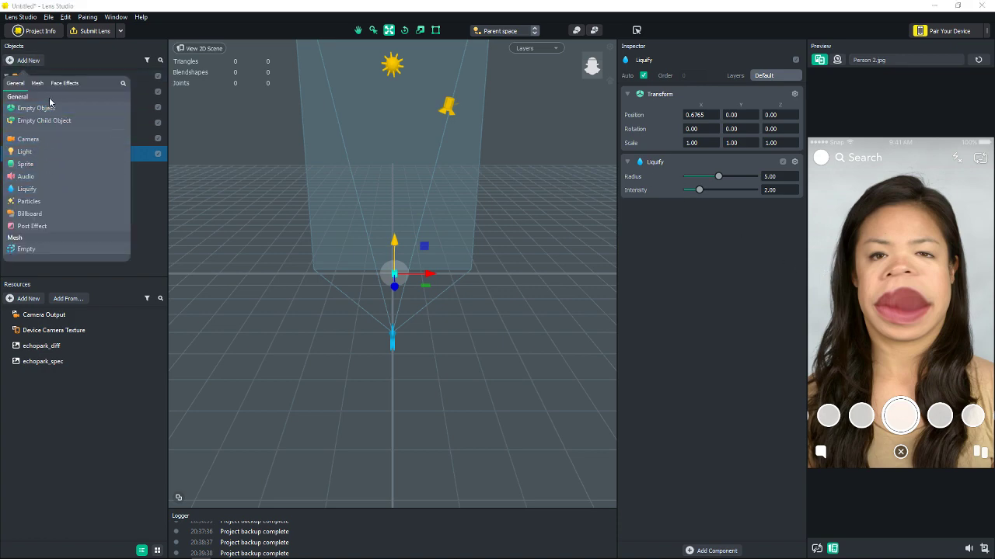
pyautogui.click(59, 87)
pyautogui.click(33, 158)
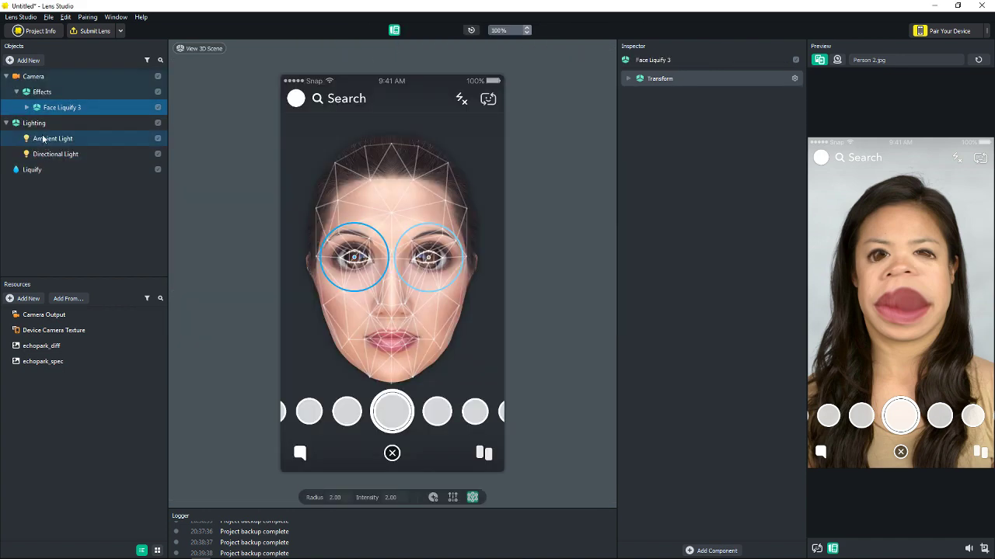
pyautogui.click(27, 108)
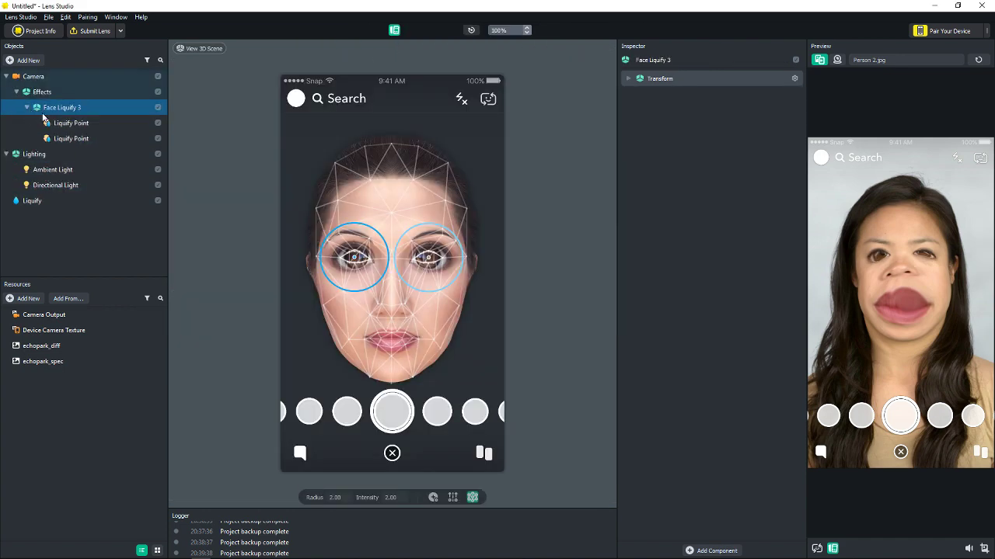
pyautogui.click(124, 127)
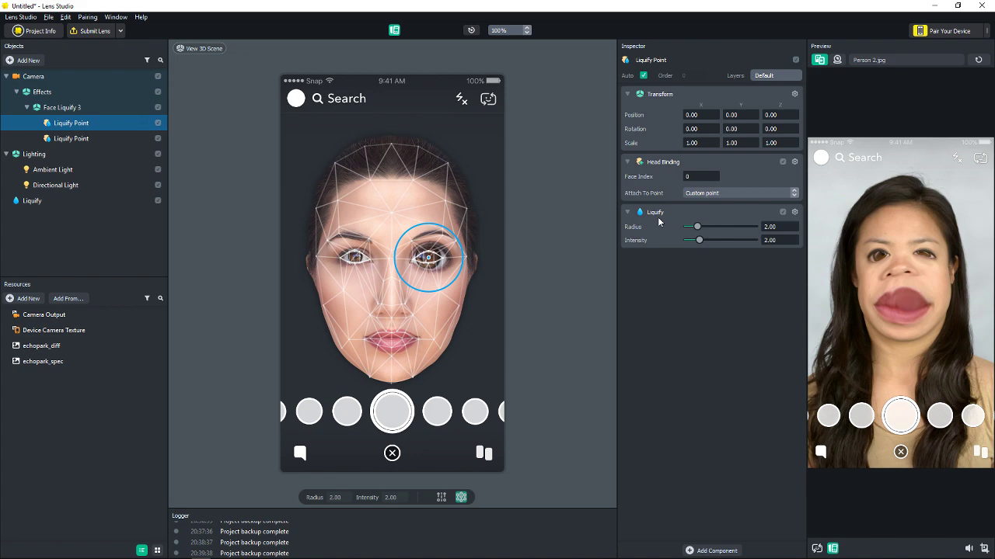
# Remove the scene Liquify object, the second liquify point and Face Liquify 3.
pyautogui.rightClick(59, 200)
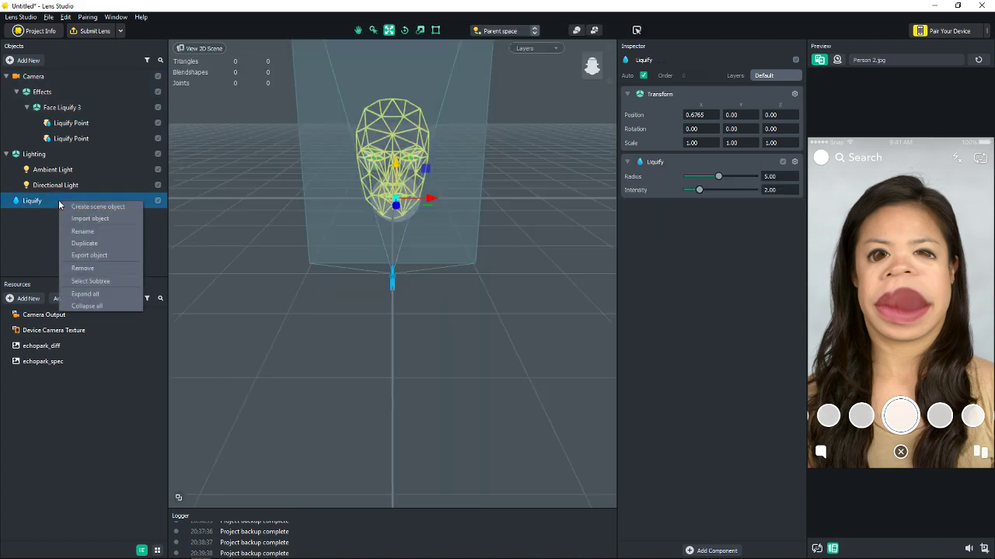
pyautogui.click(91, 267)
pyautogui.rightClick(89, 138)
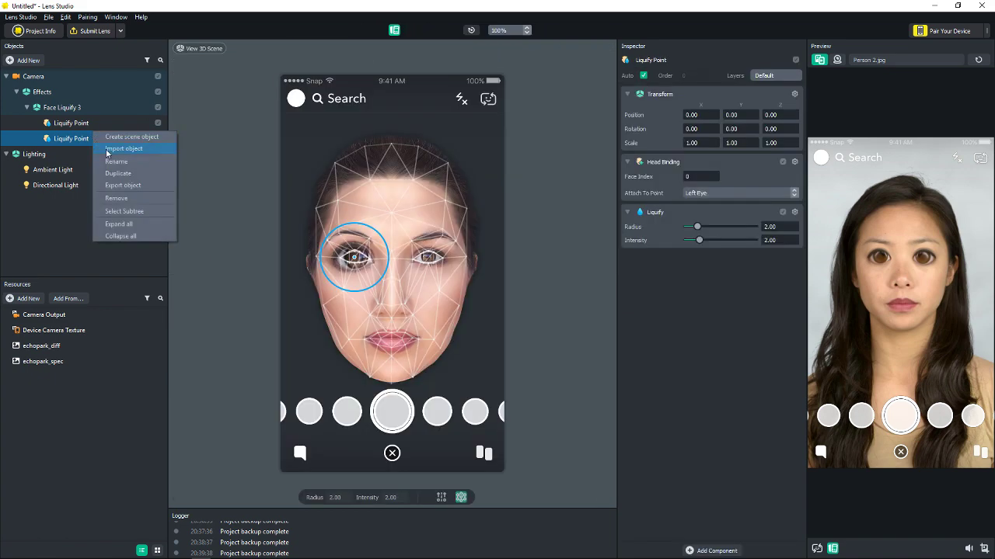
pyautogui.click(117, 198)
pyautogui.rightClick(72, 109)
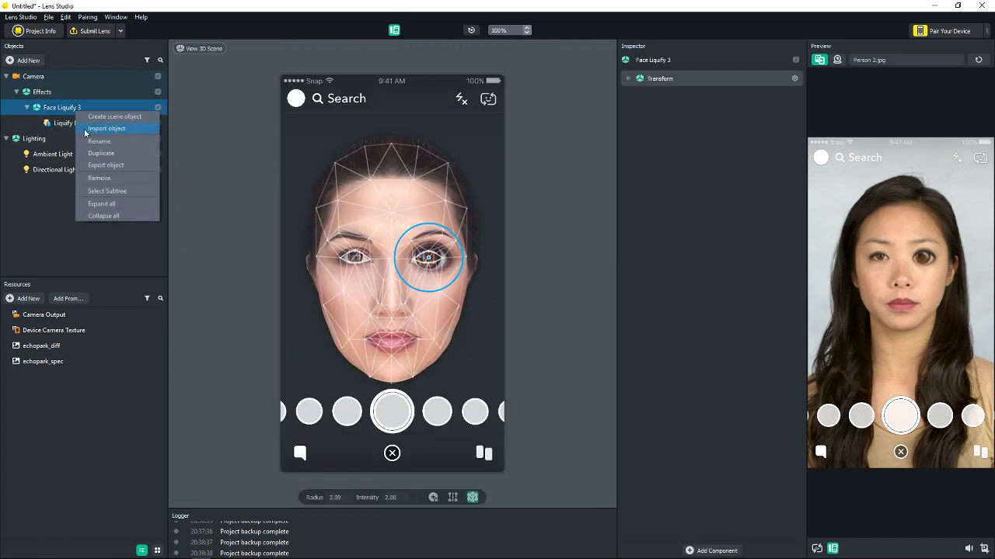
pyautogui.click(101, 178)
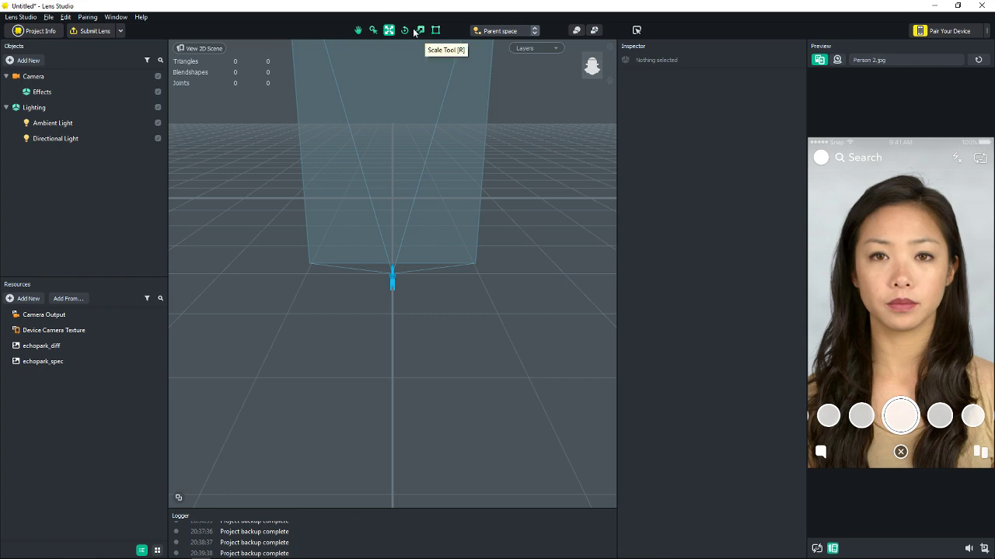
# Add a scene Liquify object and enlarge it to scale 1.6658.
pyautogui.click(28, 60)
pyautogui.scroll(2, 23, 105)
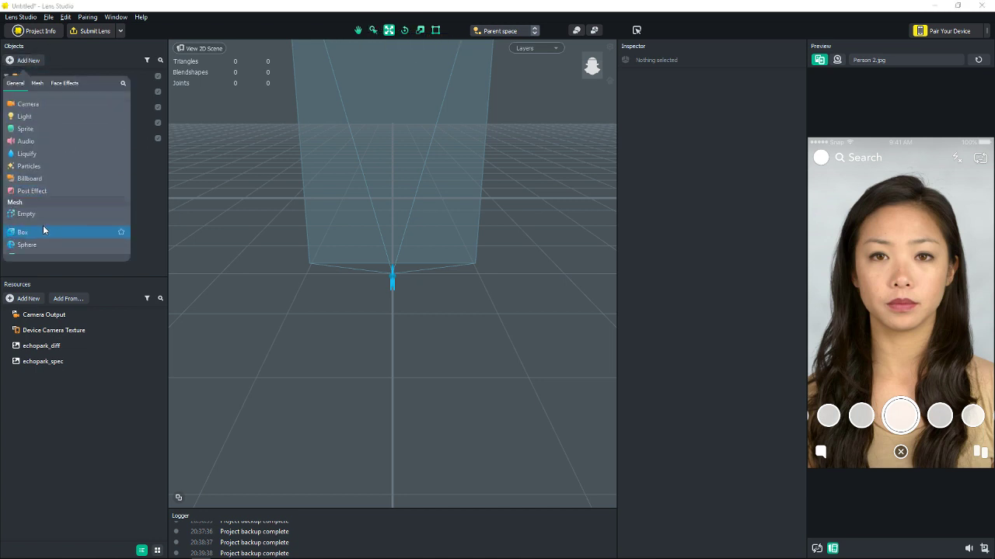
pyautogui.press('Escape')
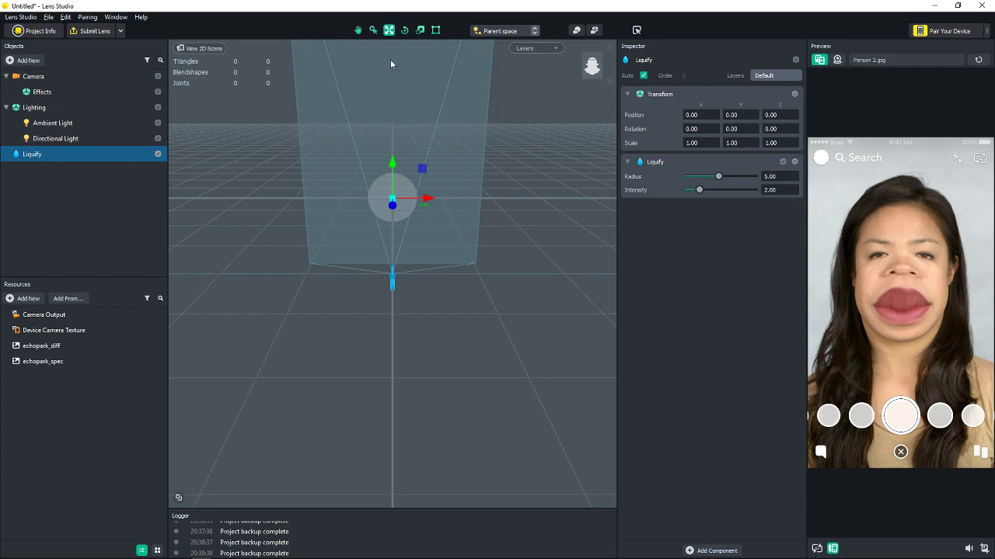
pyautogui.click(420, 29)
pyautogui.moveTo(393, 198)
pyautogui.mouseDown()
pyautogui.moveTo(512, 100)
pyautogui.moveTo(402, 117)
pyautogui.mouseUp()
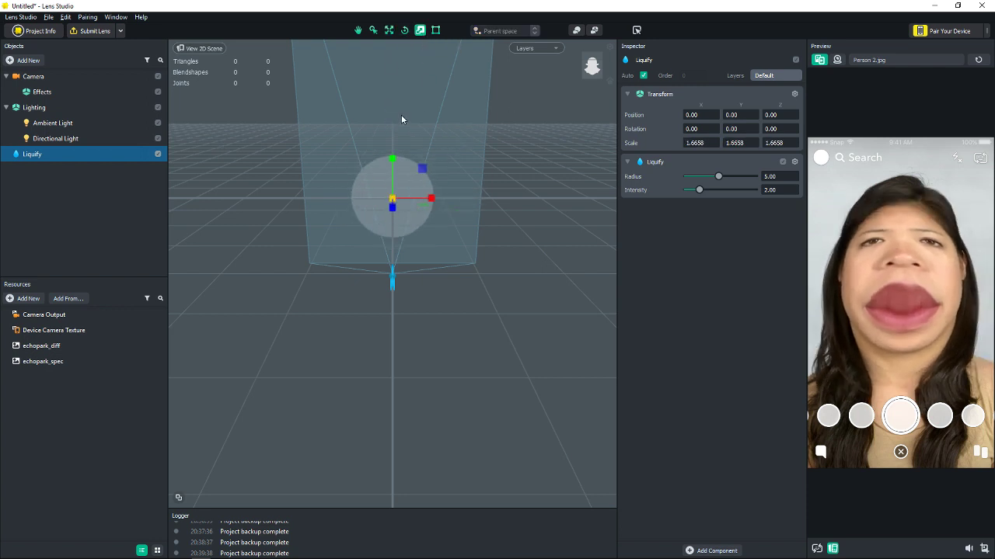
# Move the Liquify to X -0.9435 and rotate it to 72.9371.
pyautogui.click(389, 29)
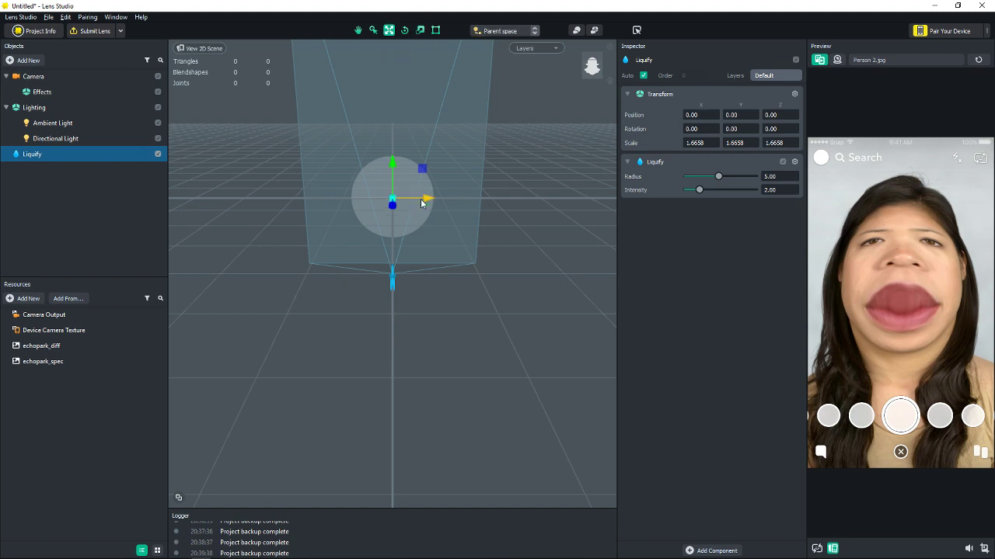
pyautogui.moveTo(426, 200); pyautogui.dragTo(379, 232)
pyautogui.click(404, 30)
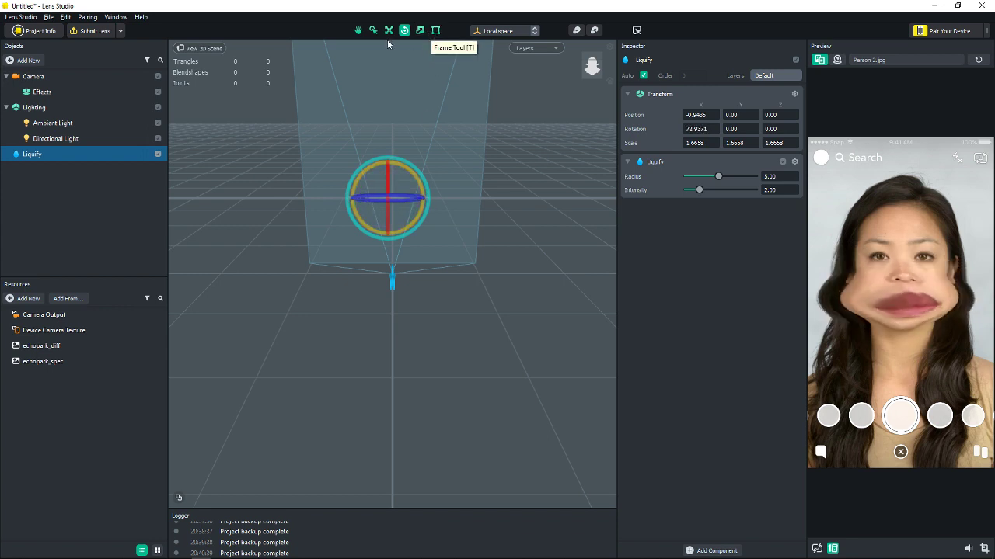
pyautogui.click(358, 31)
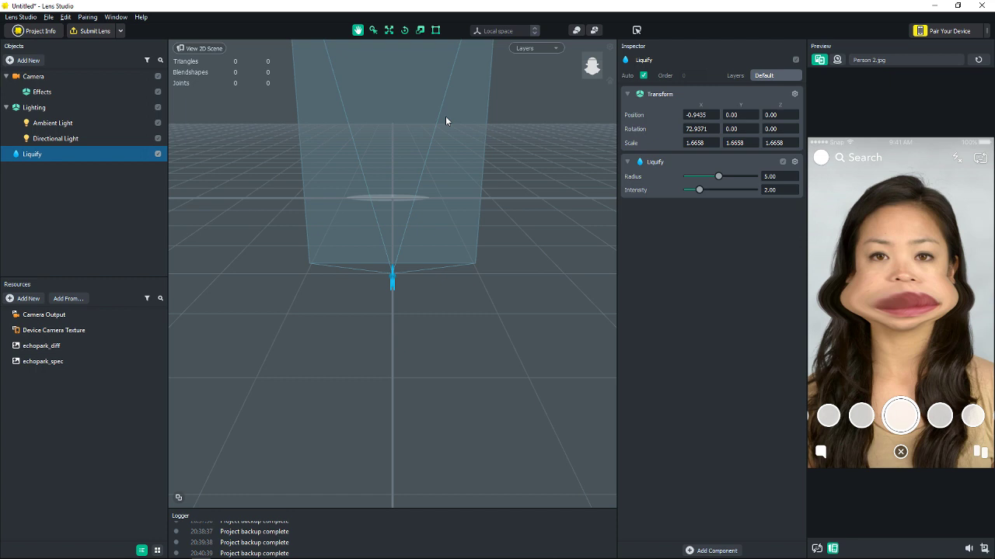